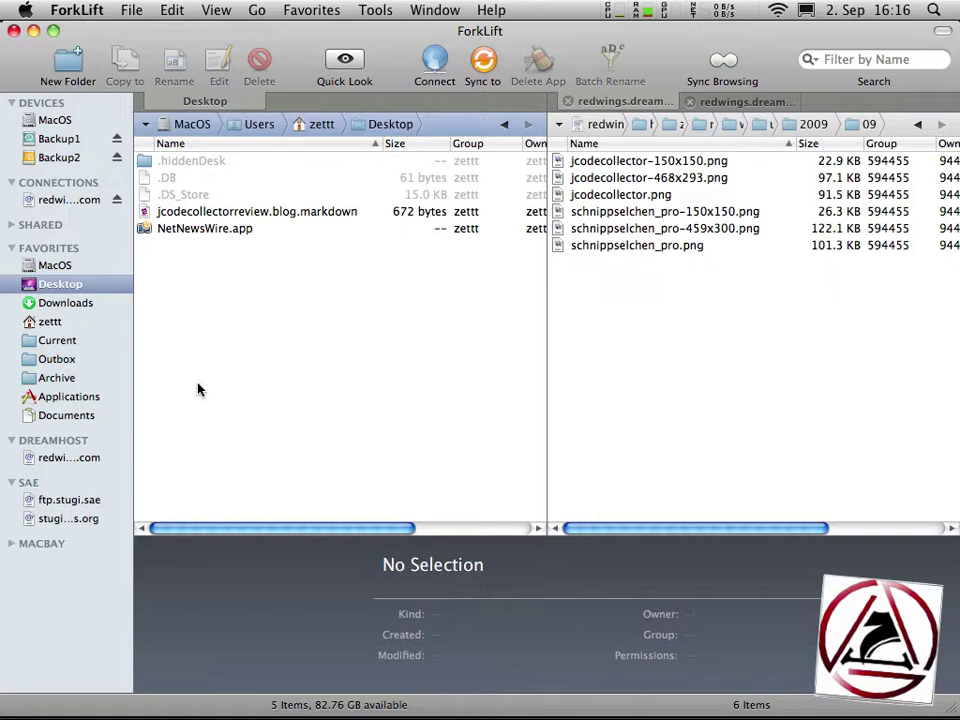
- Look at the jcodecollectorreview.blog.markdown draft in TextMate, and return to ForkLift
key(super+Tab)
key(super+Tab)
key(super+Tab)
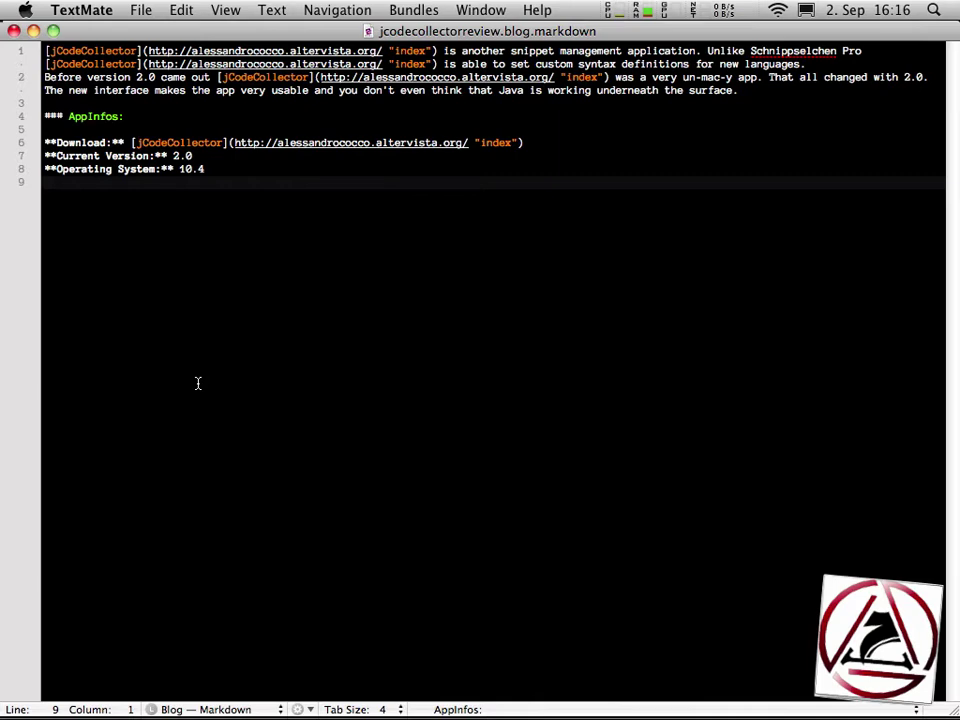
key(super+Tab)
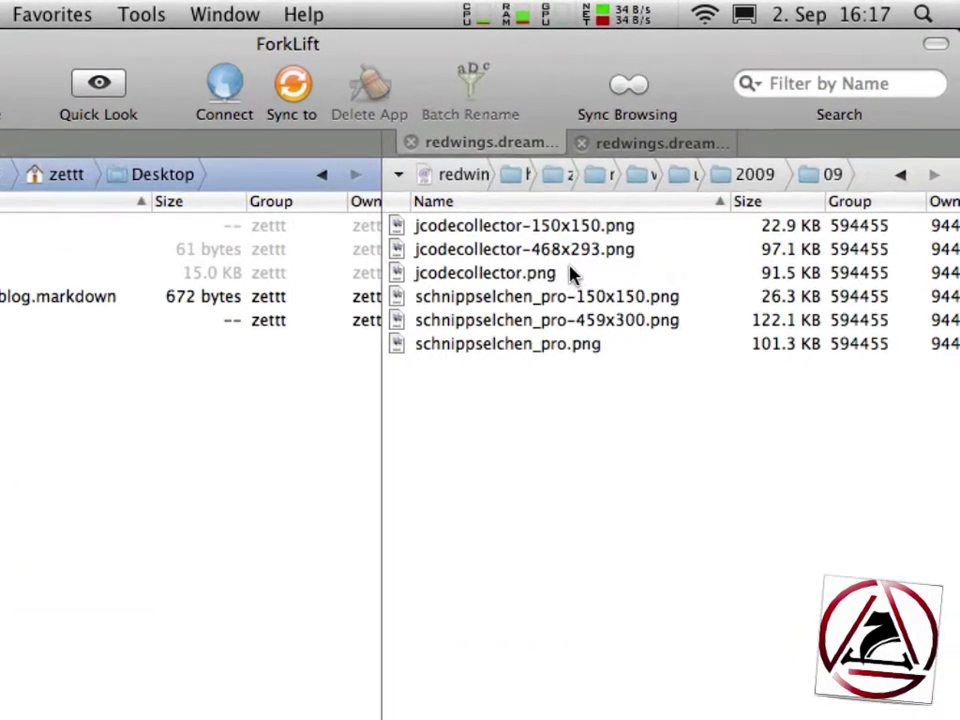
- Copy the URL of the remote file jcodecollector.png to the clipboard
click(685, 197)
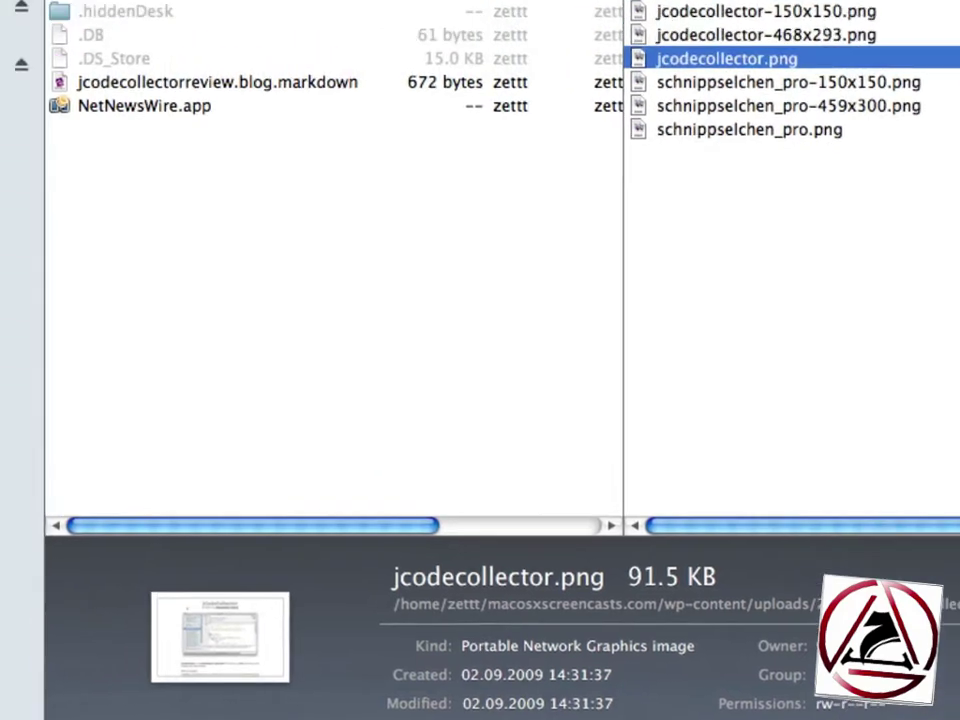
click(242, 14)
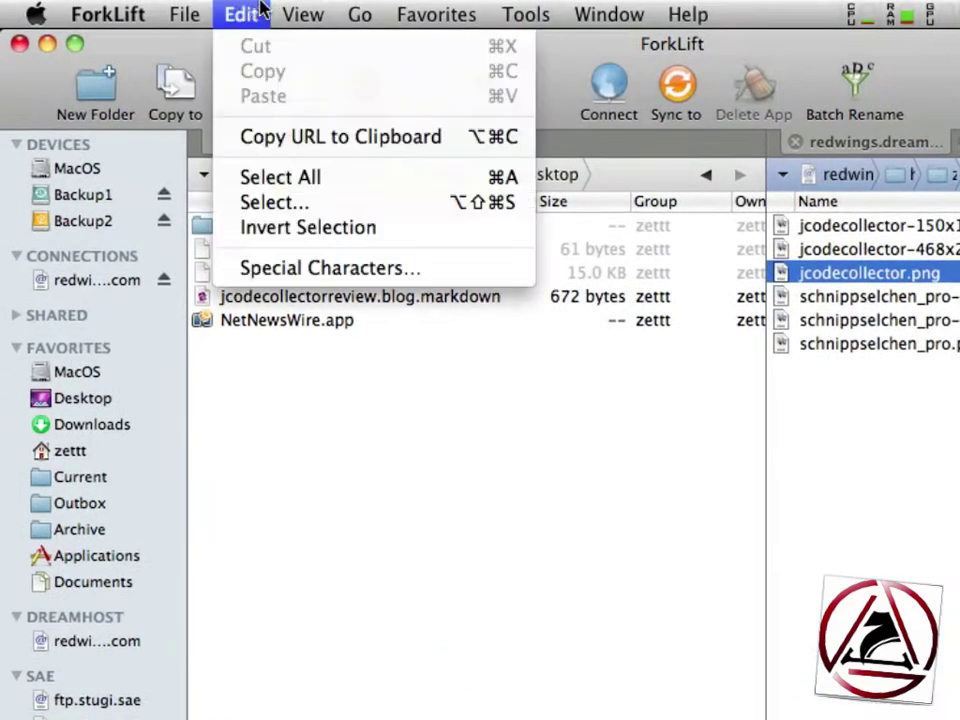
click(303, 140)
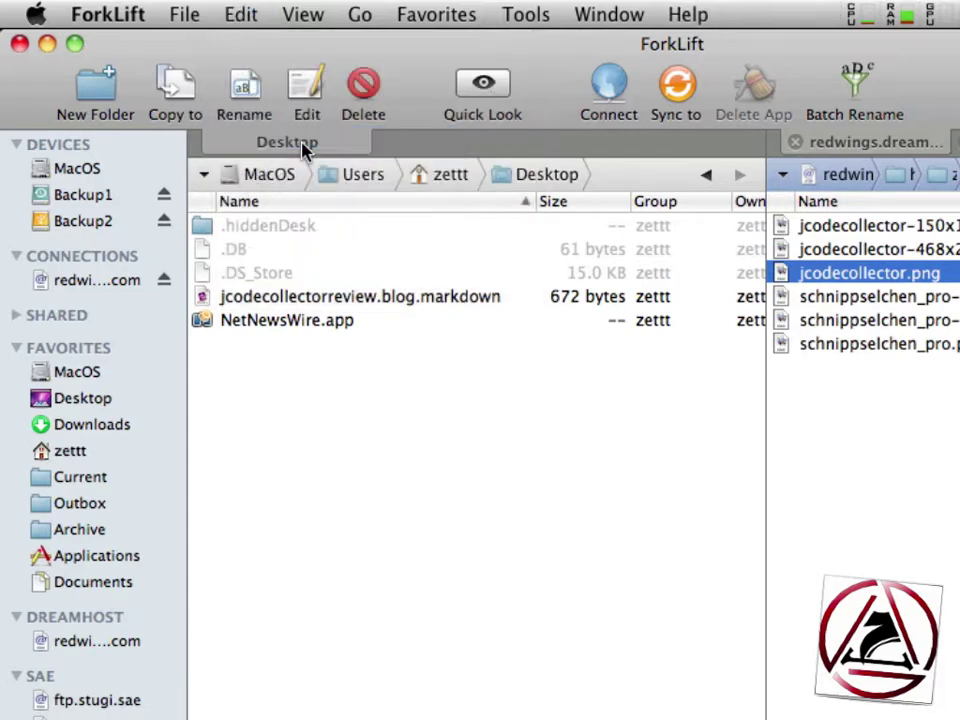
- In TextMate, insert a Markdown image labelled jCodeCollector with the copied URL above the first paragraph, and open the web preview
key(super+Tab)
key(Return)
key(Return)
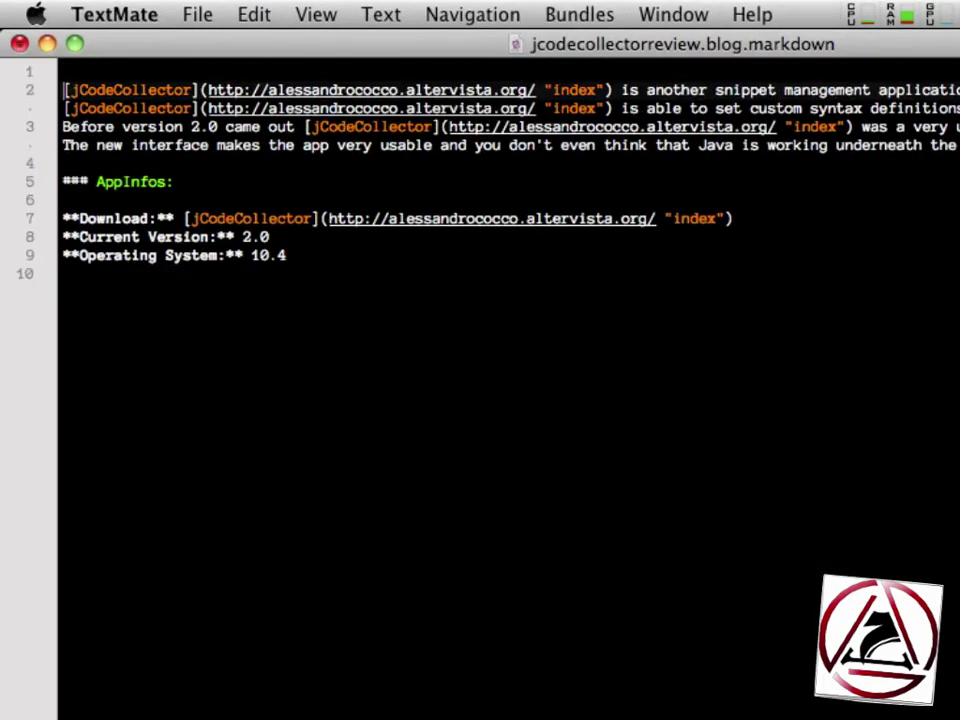
key(Up)
key(Up)
text(!)
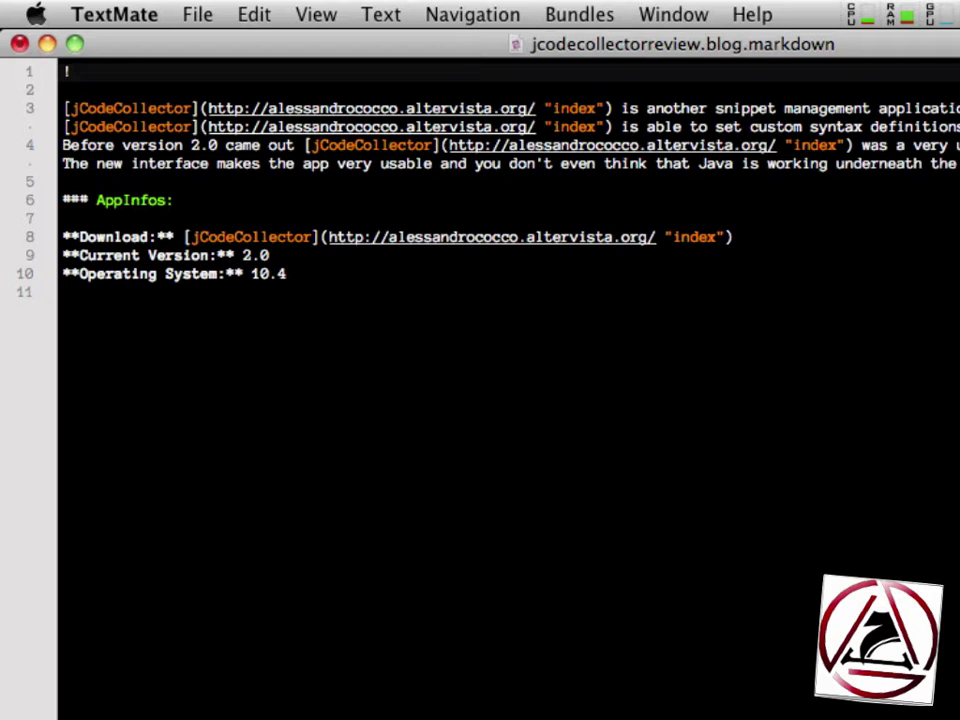
text([jCodeCollector])
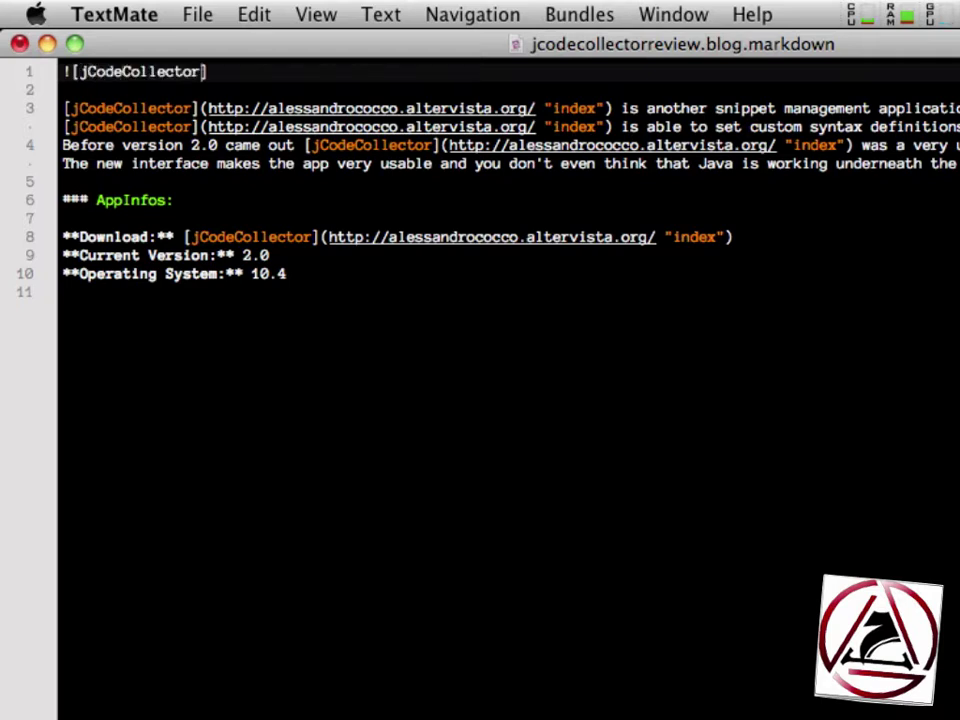
text(()
key(super+v)
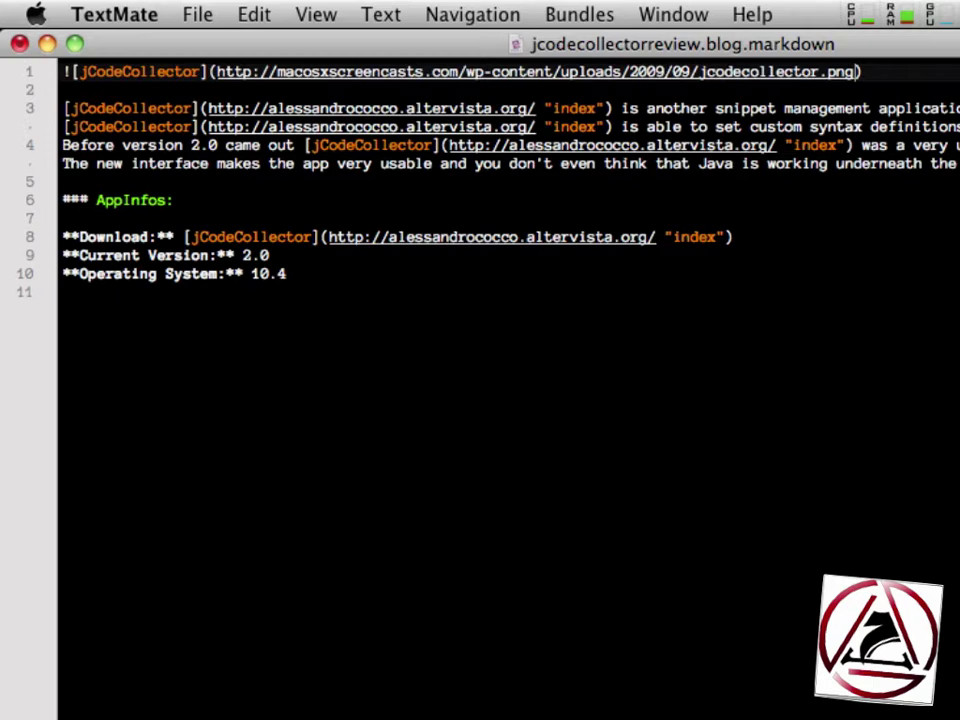
key(ctrl+alt+super+p)
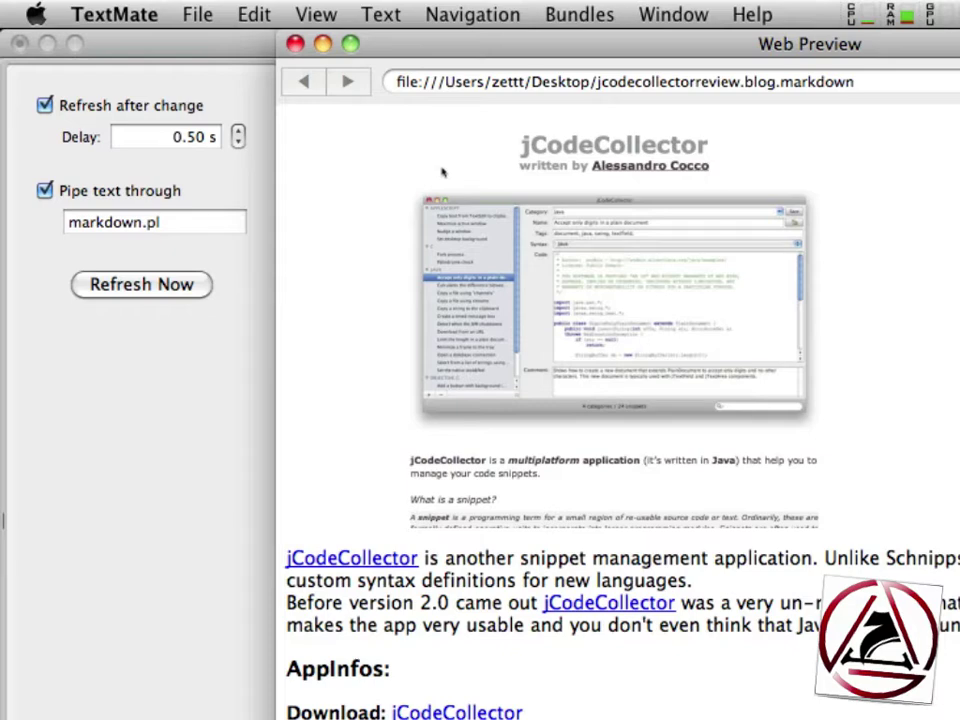
- Switch to ForkLift and examine the Base URL and Base Path options of the saved DreamHost connection
key(super+Tab)
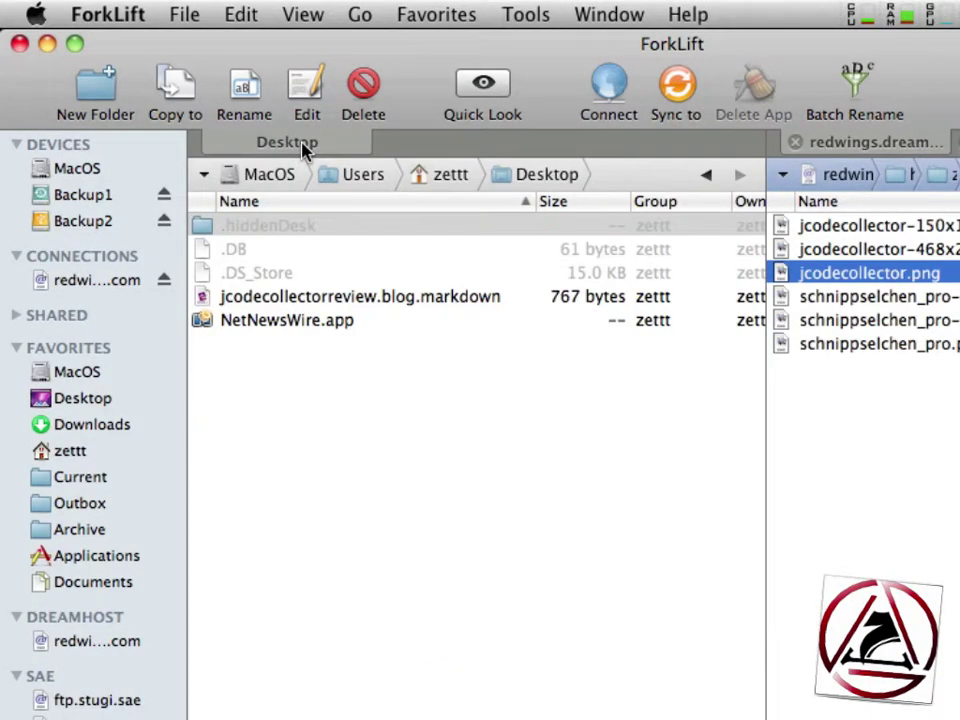
right_click(128, 645)
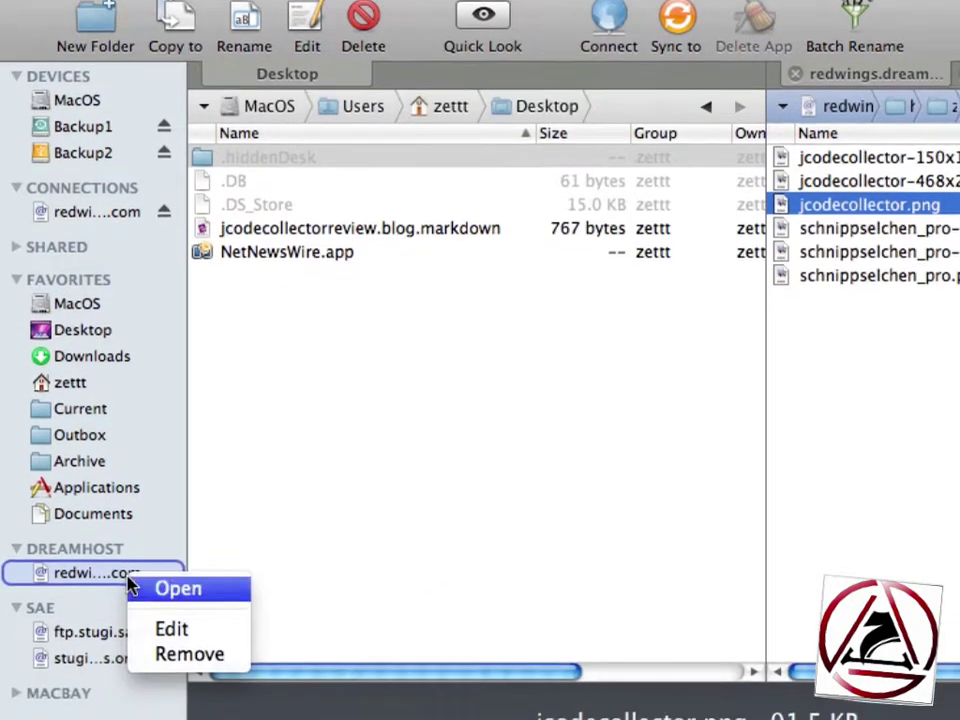
click(140, 629)
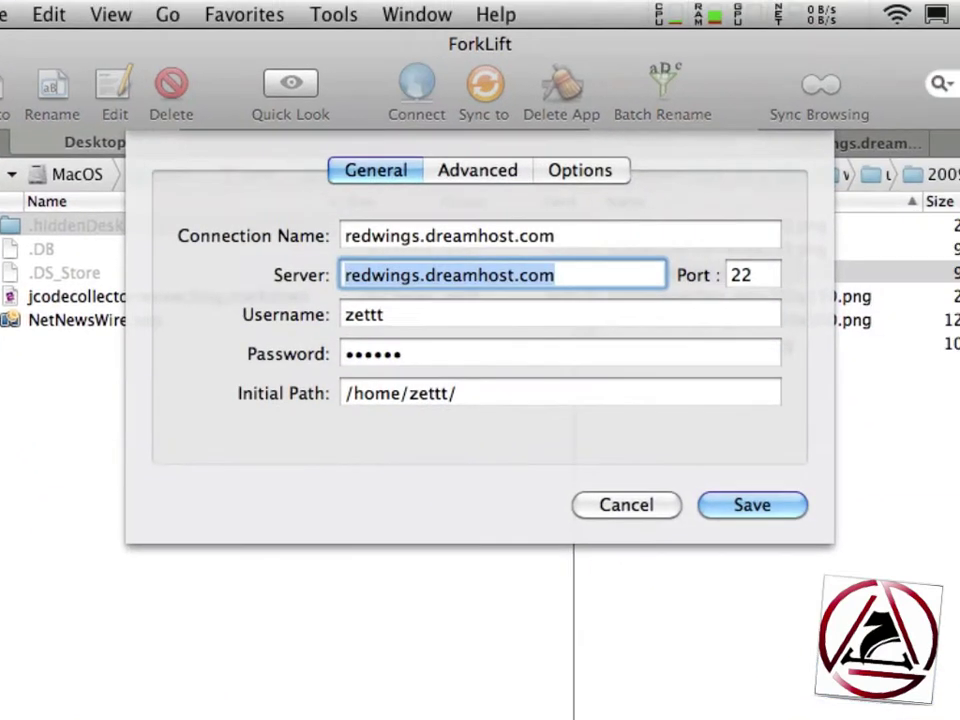
click(555, 180)
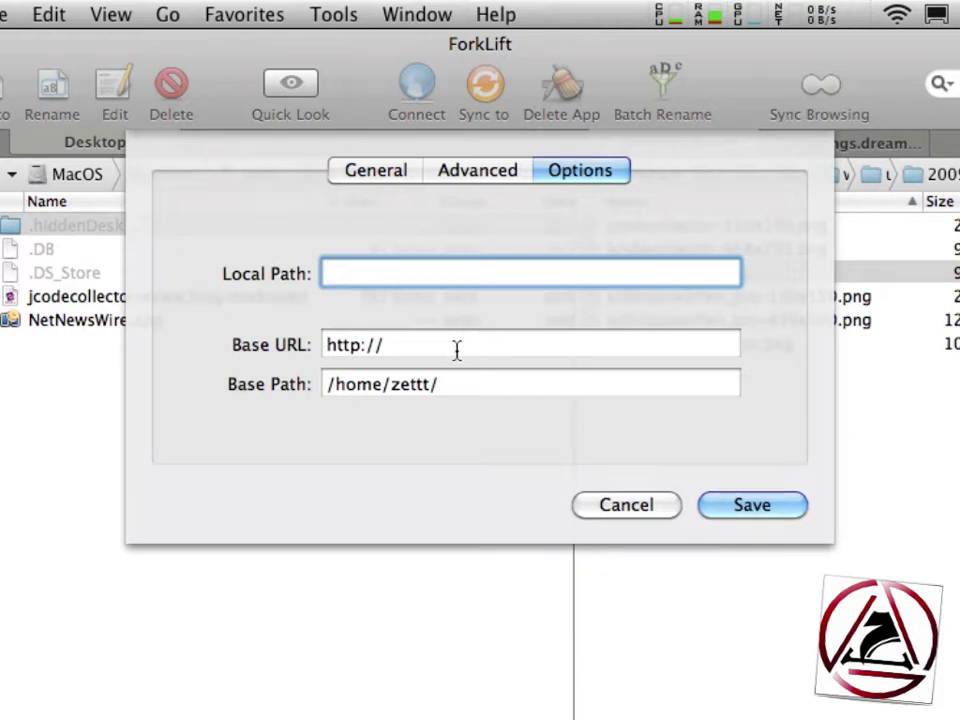
drag(456, 349, 268, 362)
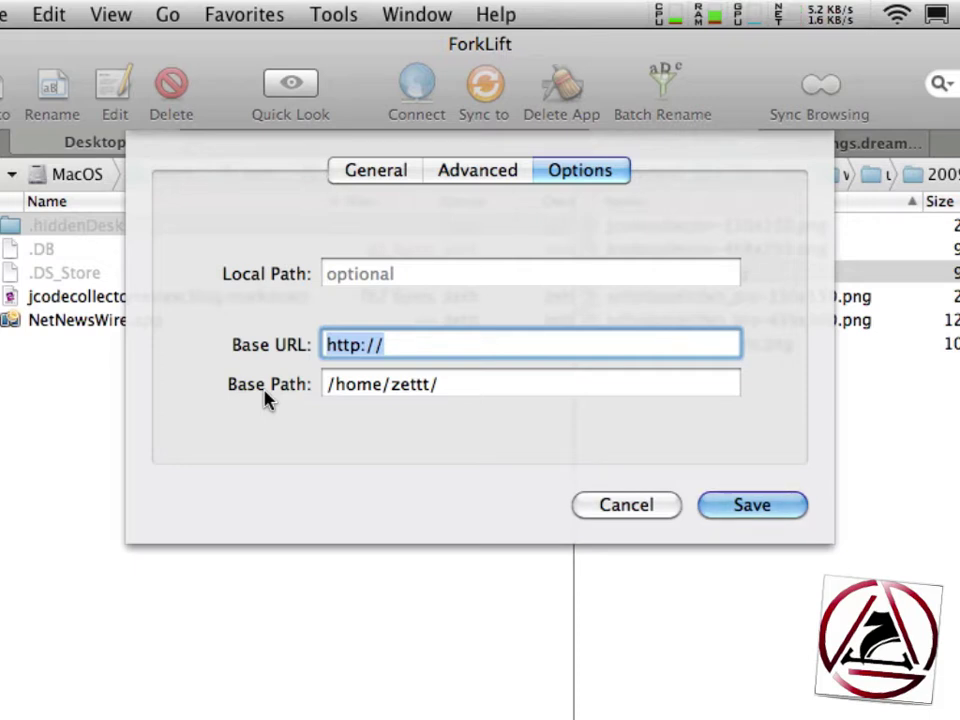
key(Tab)
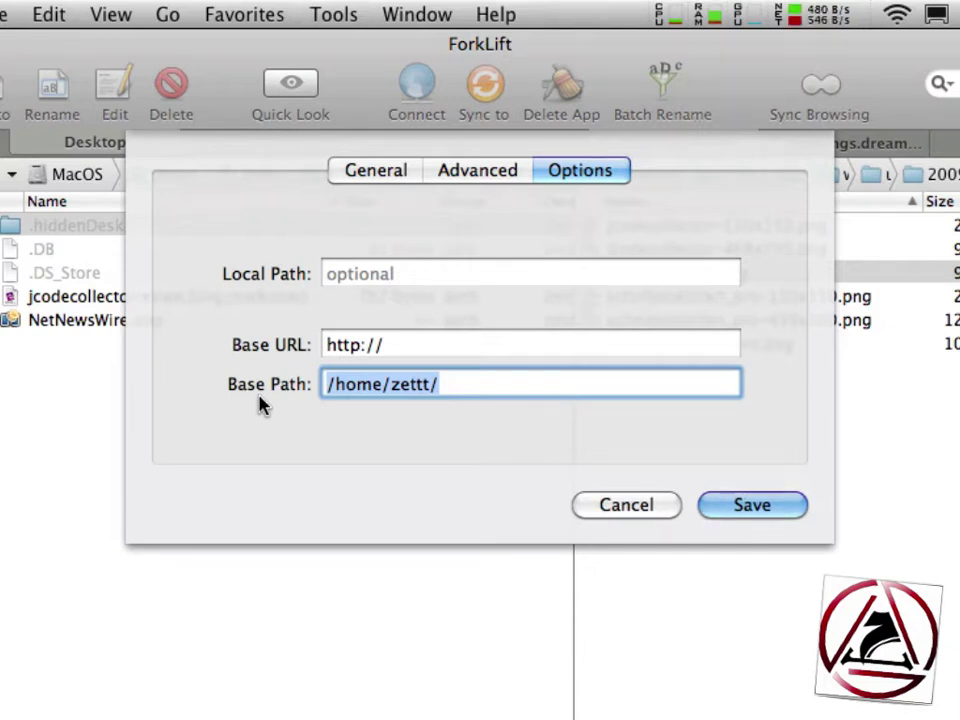
key(shift+Tab)
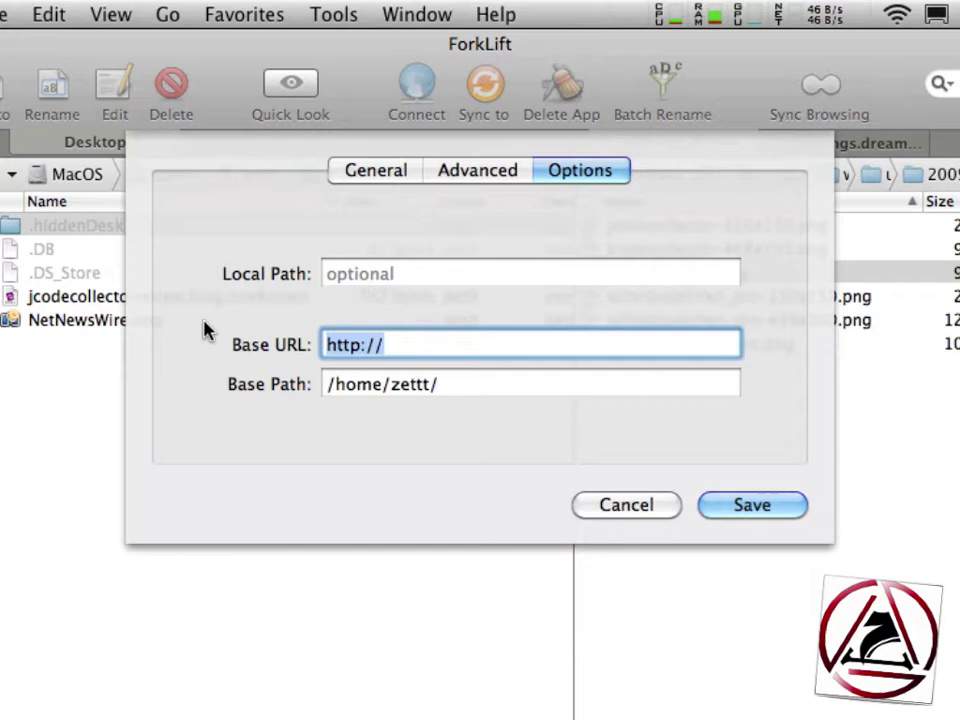
- Try appending macosxscreencasts.com to the connection's Base Path, and remove the addition again
click(467, 389)
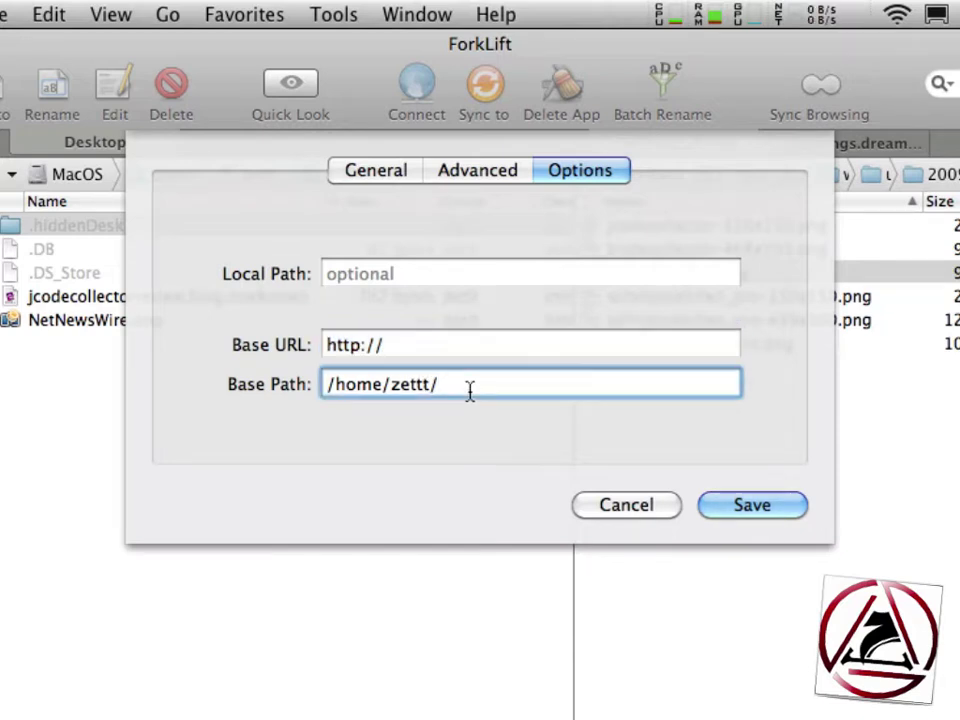
text(macosxscreen)
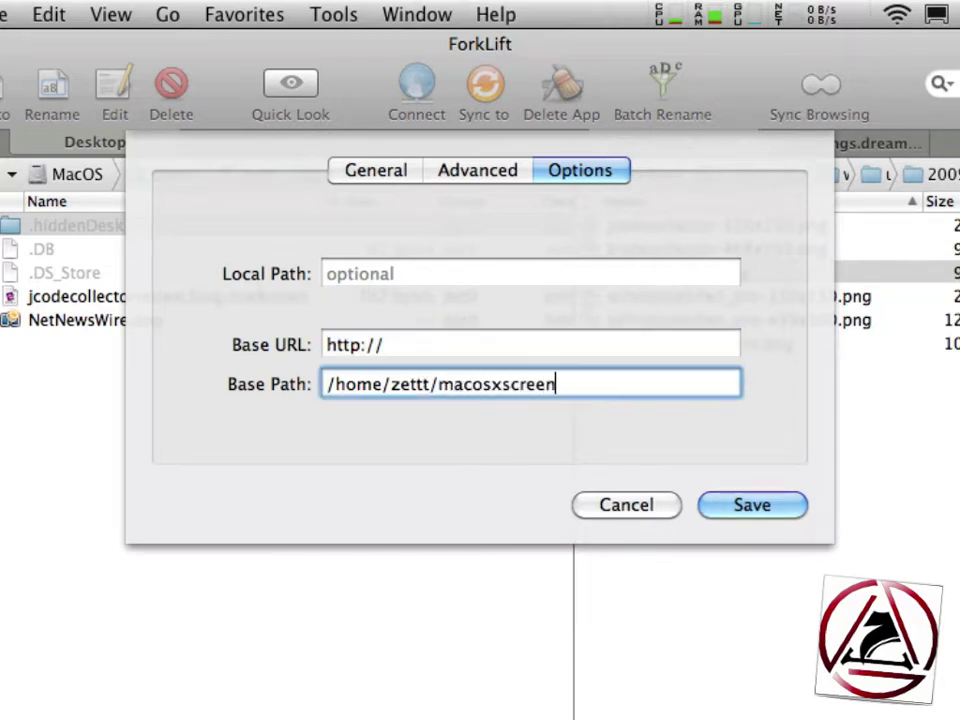
text(casts.com)
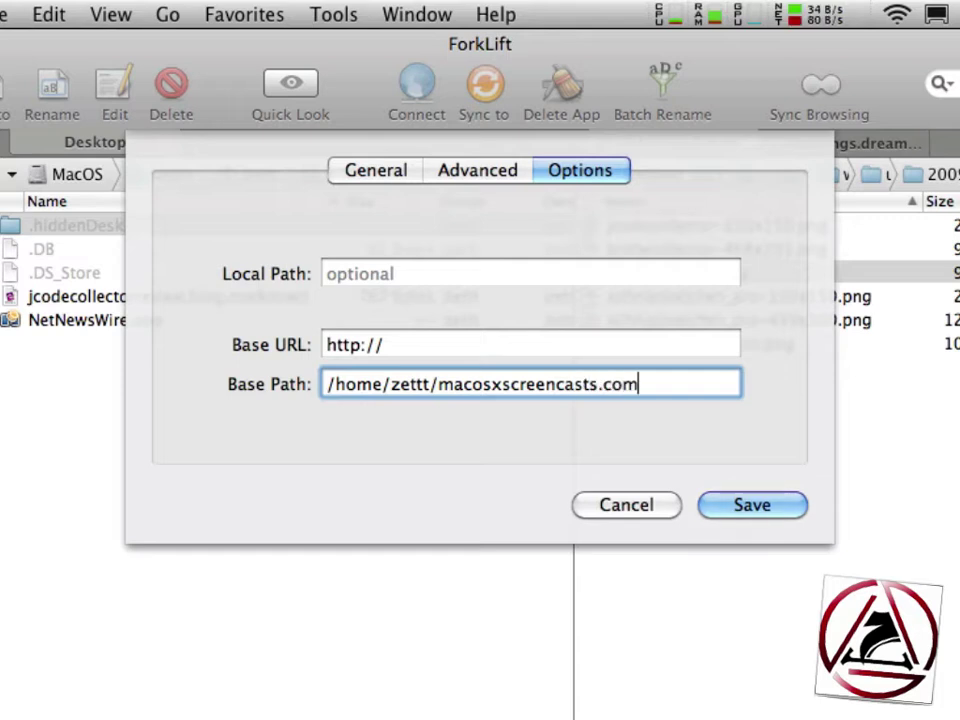
key(shift+alt+Left)
key(shift+alt+Left)
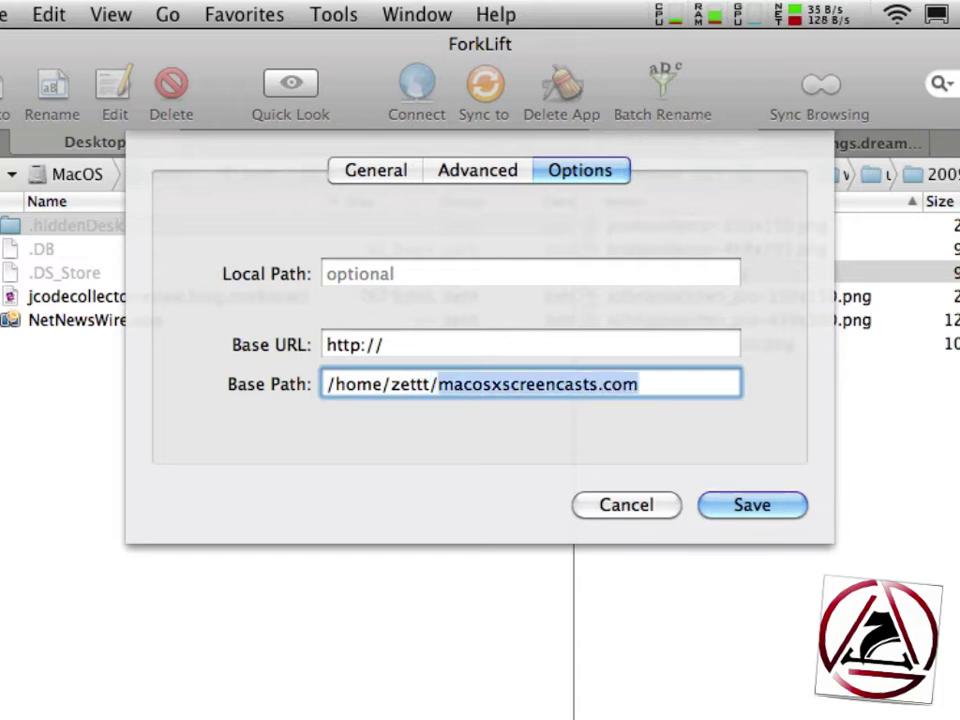
key(BackSpace)
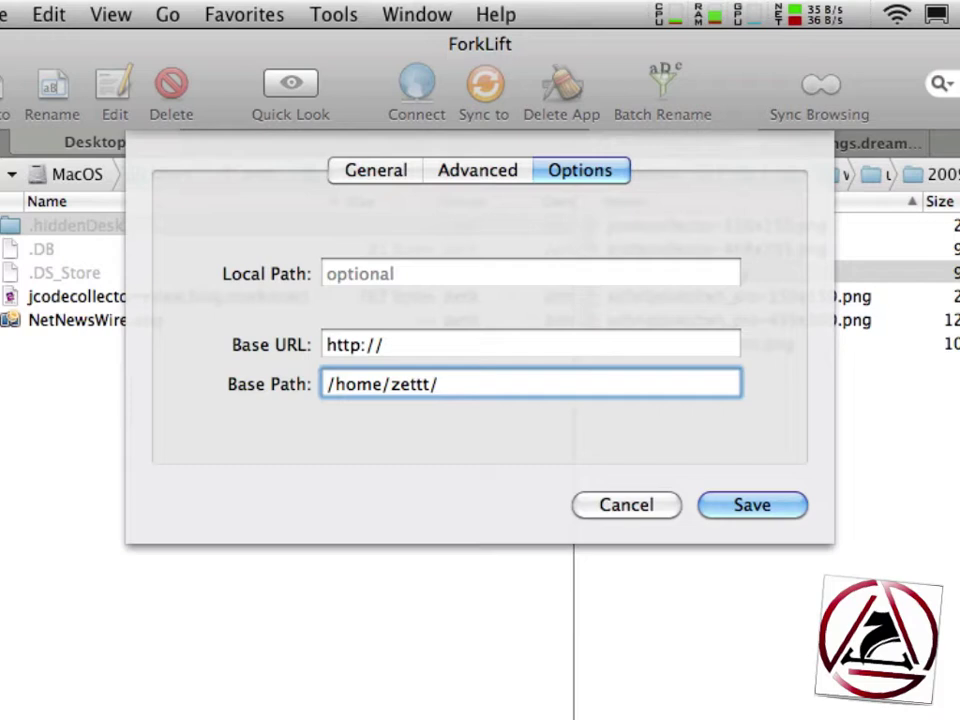
click(396, 346)
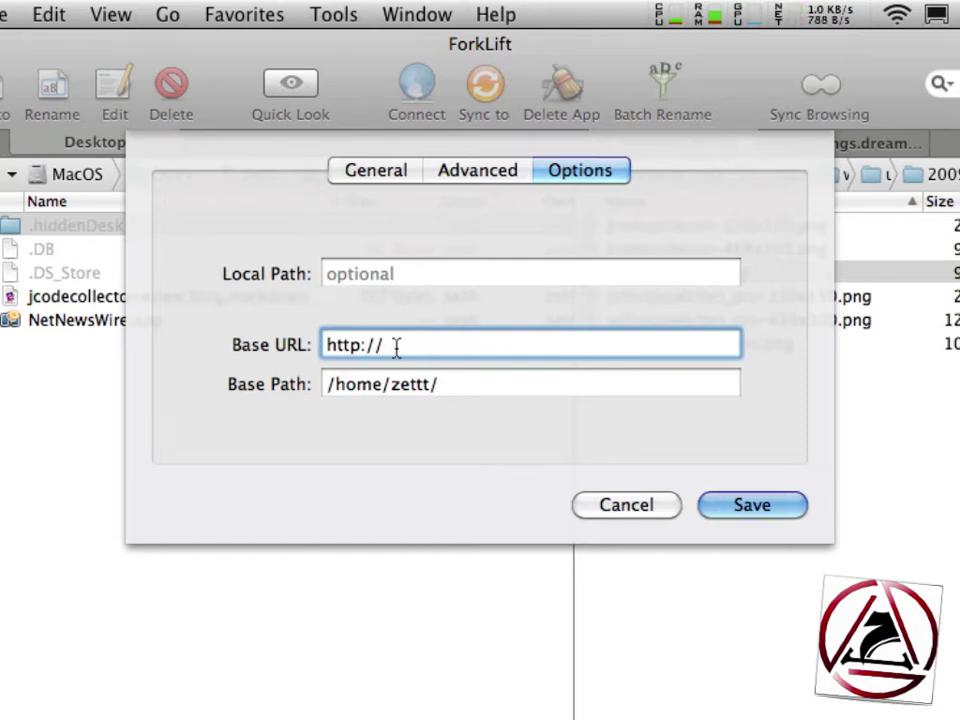
click(726, 507)
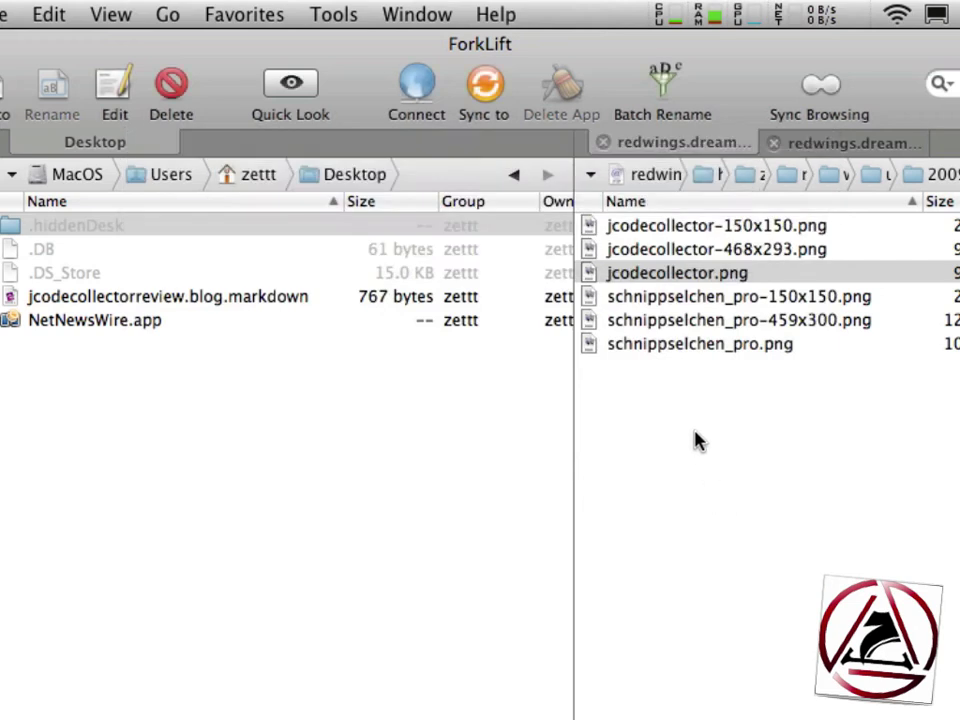
- Select jcodecollector.png in the remote 2009/09 folder and copy its URL to the clipboard twice in a row
click(676, 278)
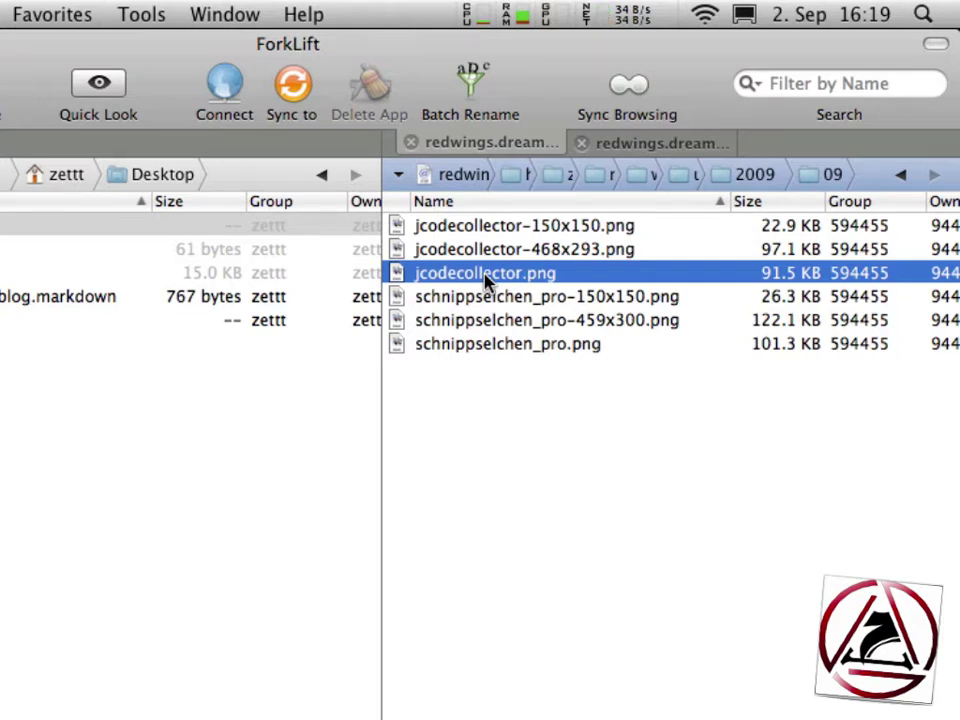
right_click(486, 279)
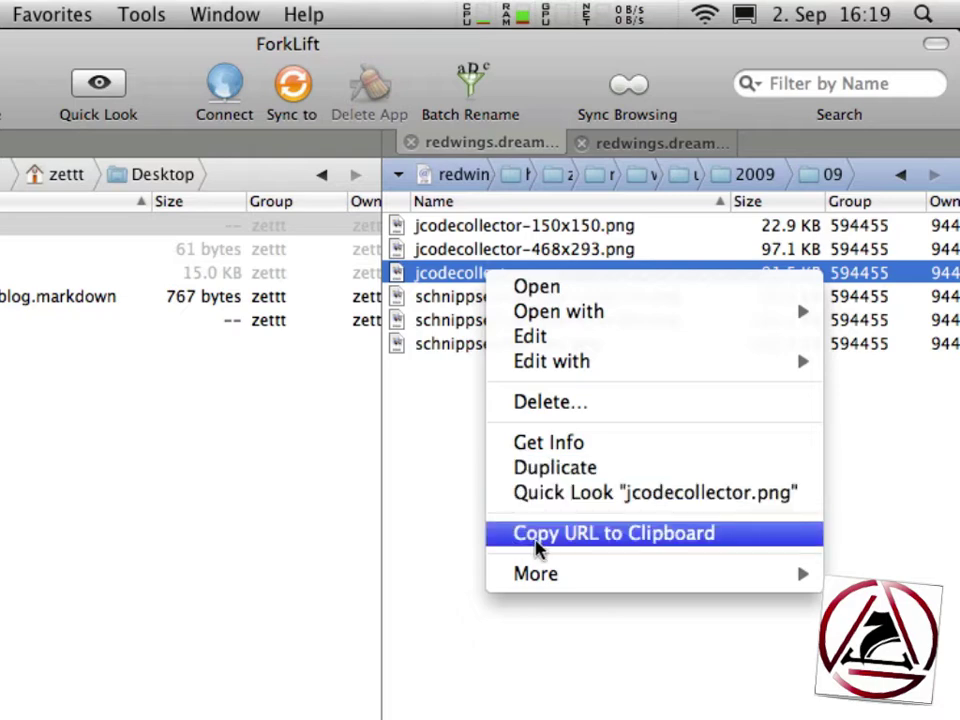
click(560, 548)
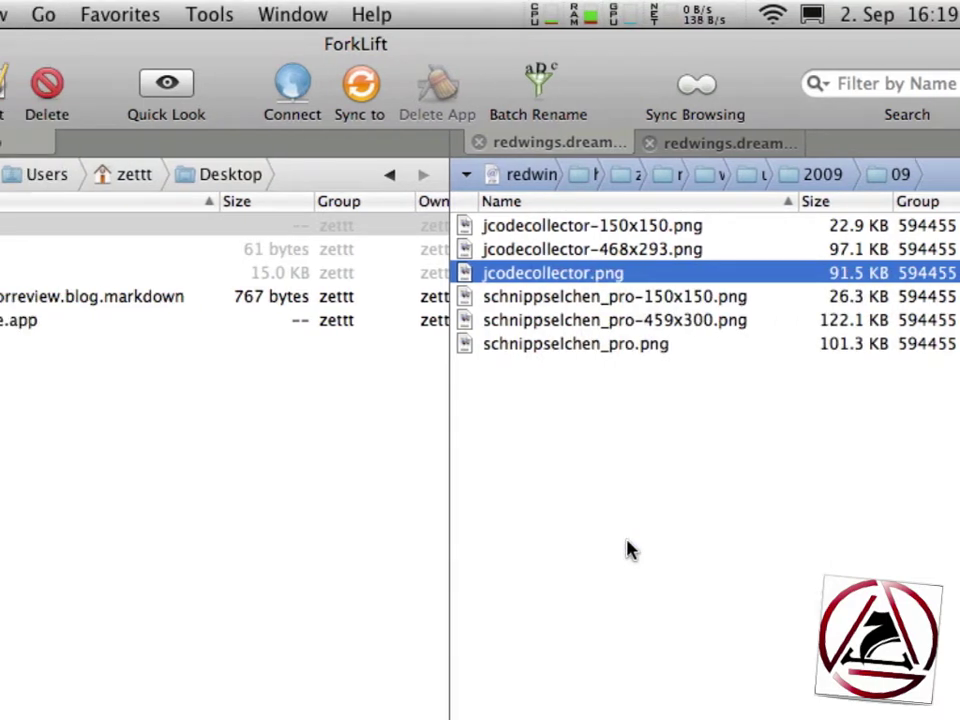
click(240, 14)
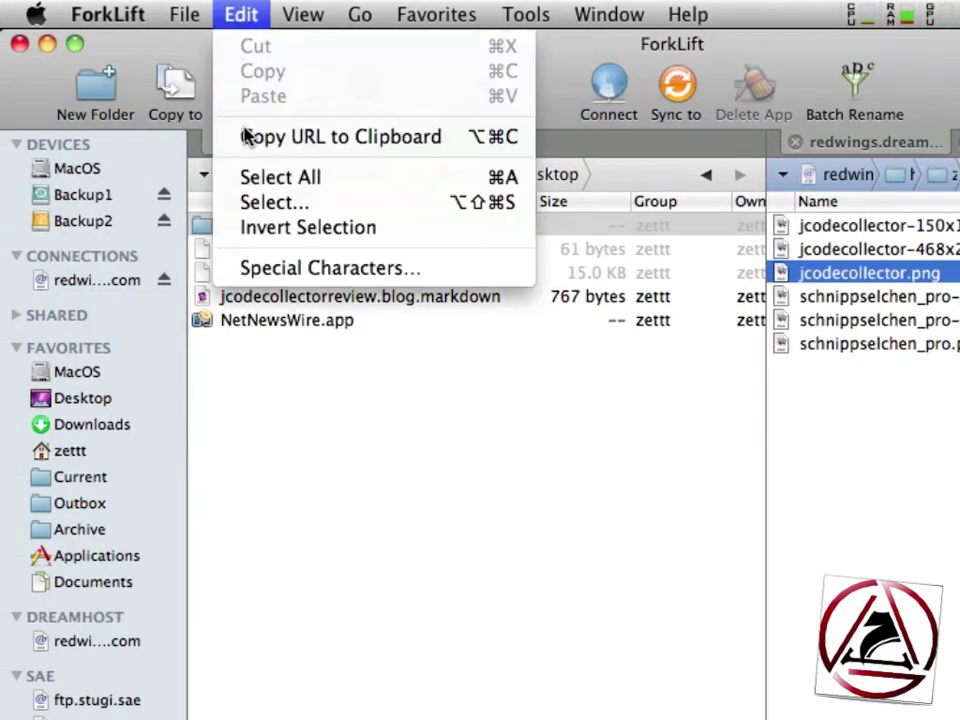
click(394, 145)
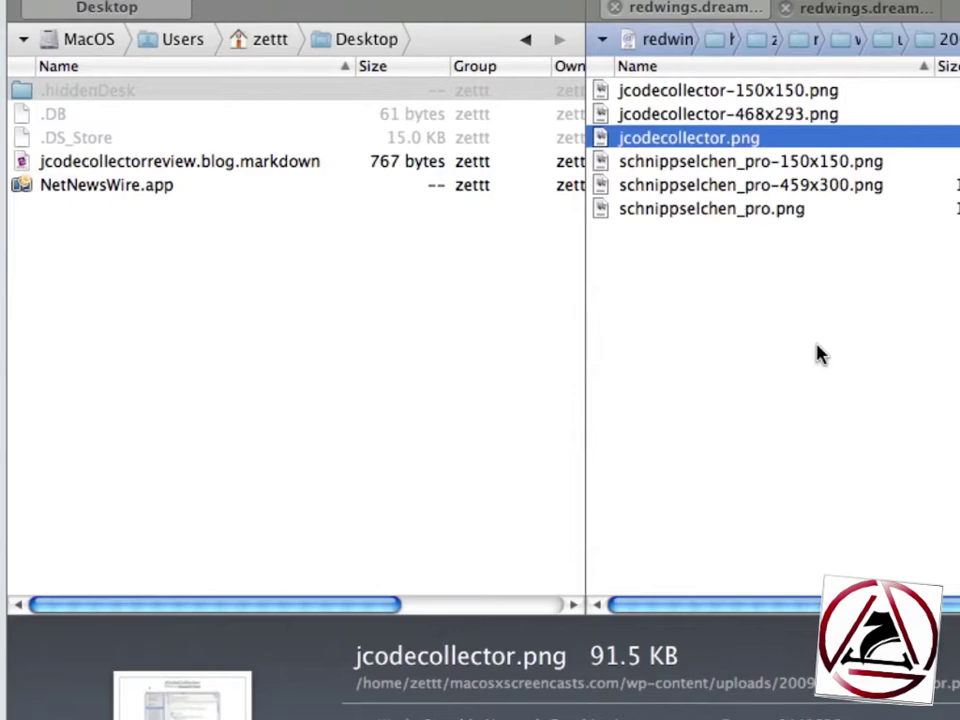
- In the preferences, set the keyboard shortcut for Copy URL to Clipboard to ⌘⌥C
key(super+comma)
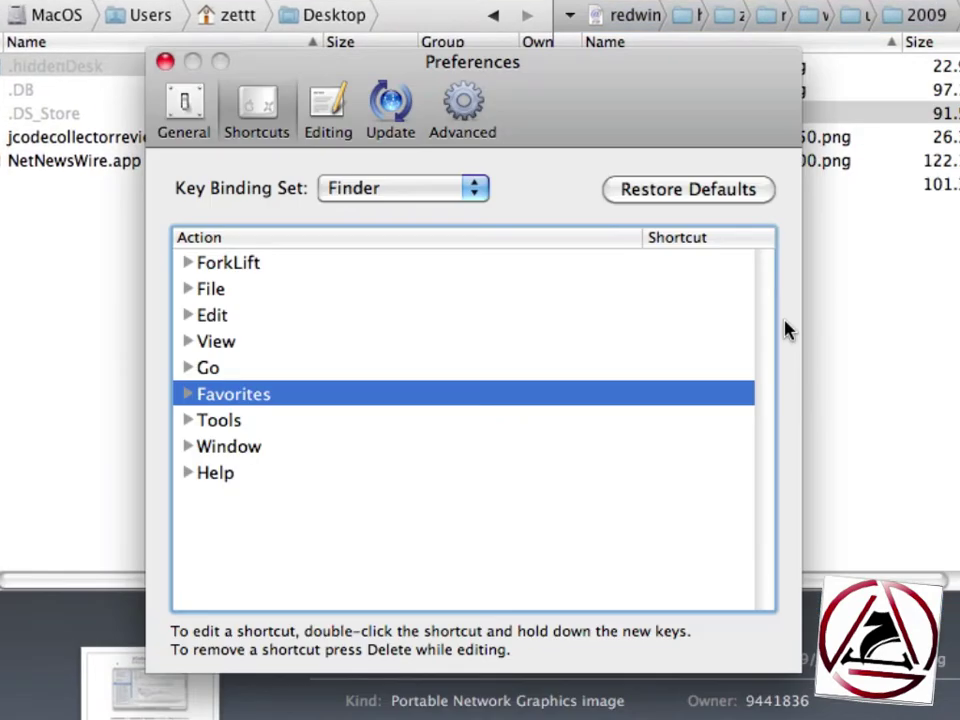
click(279, 123)
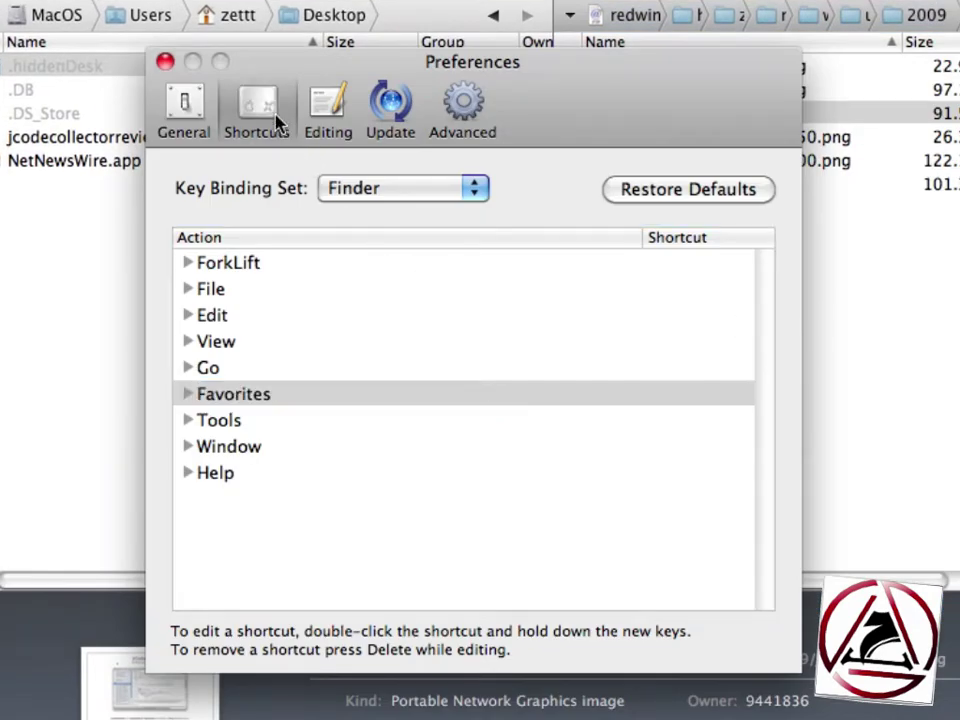
click(187, 316)
click(242, 321)
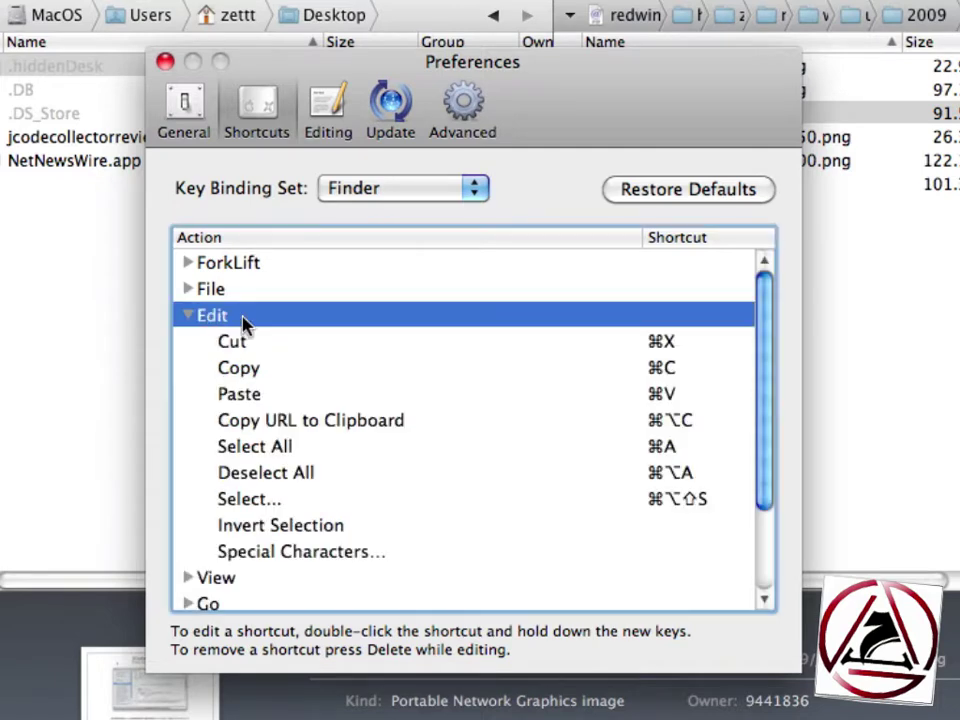
click(266, 423)
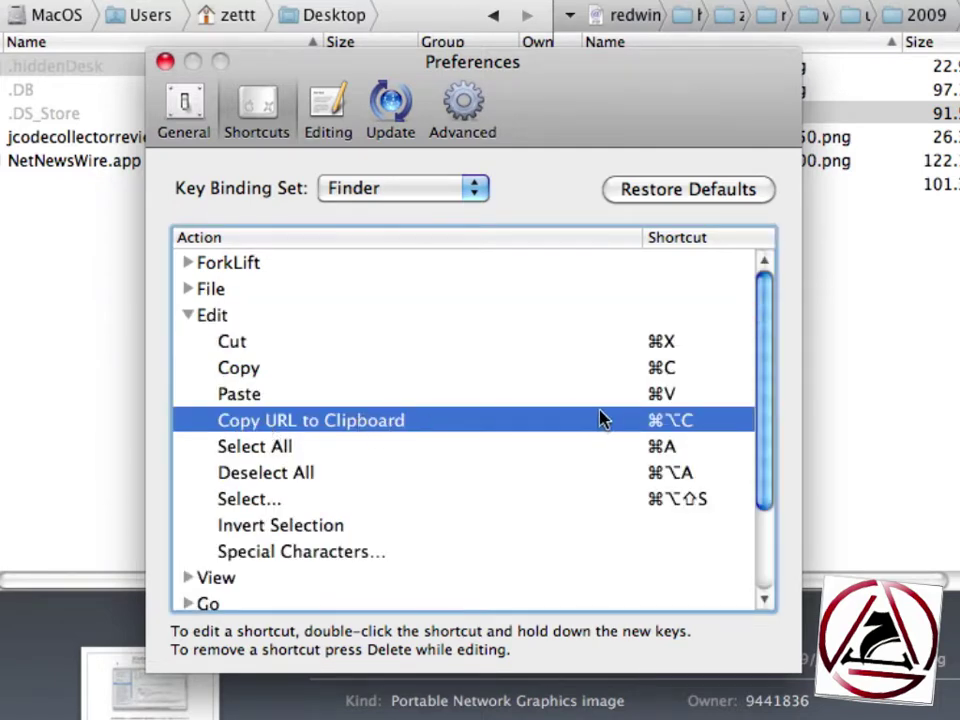
double_click(699, 424)
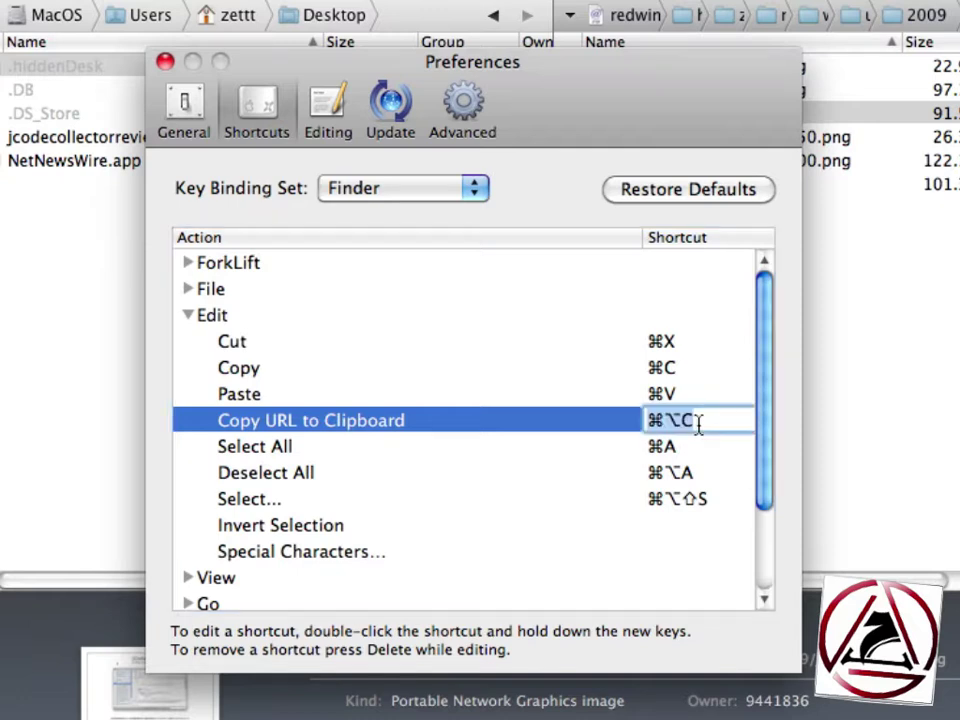
key(super+alt+c)
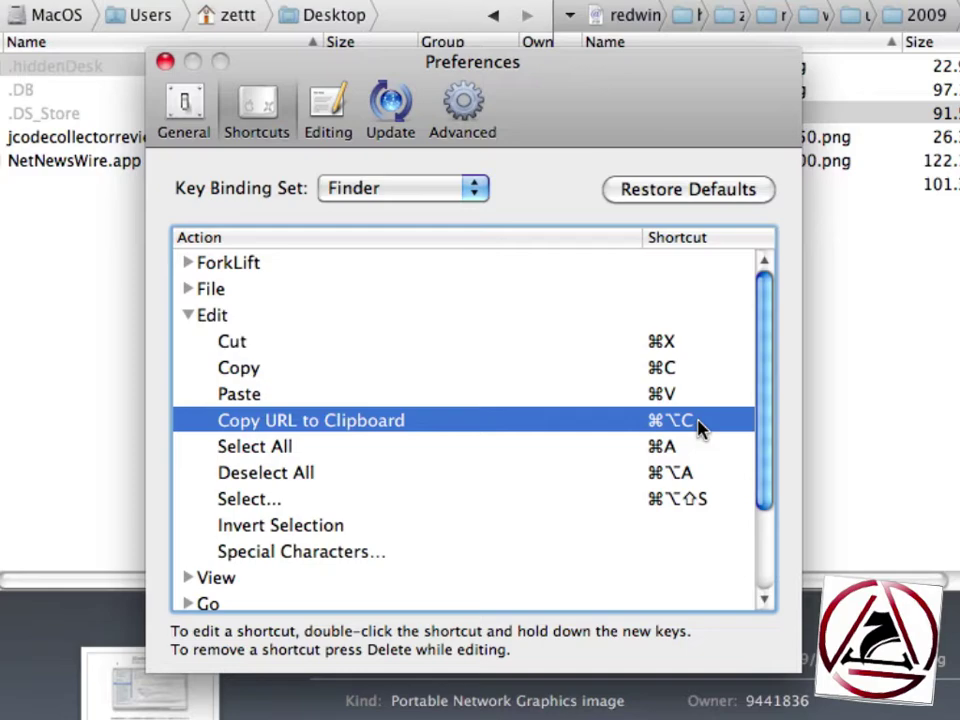
- Close the preferences and copy the URL of schnippselchen_pro.png in the remote 2009/09 folder to the clipboard
key(super+w)
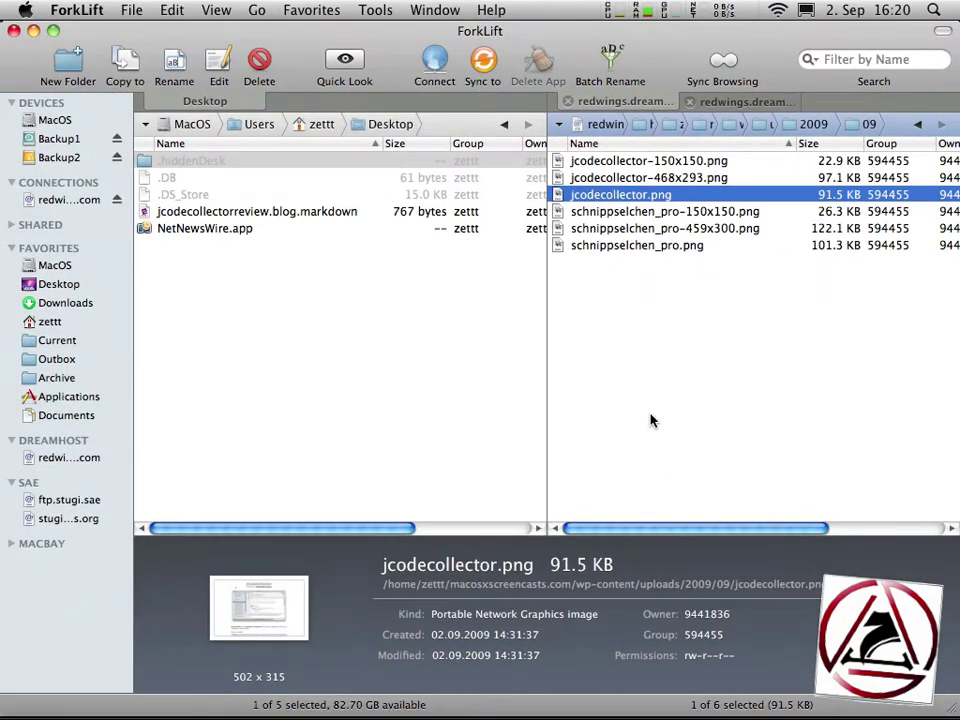
key(Down)
key(Down)
key(Down)
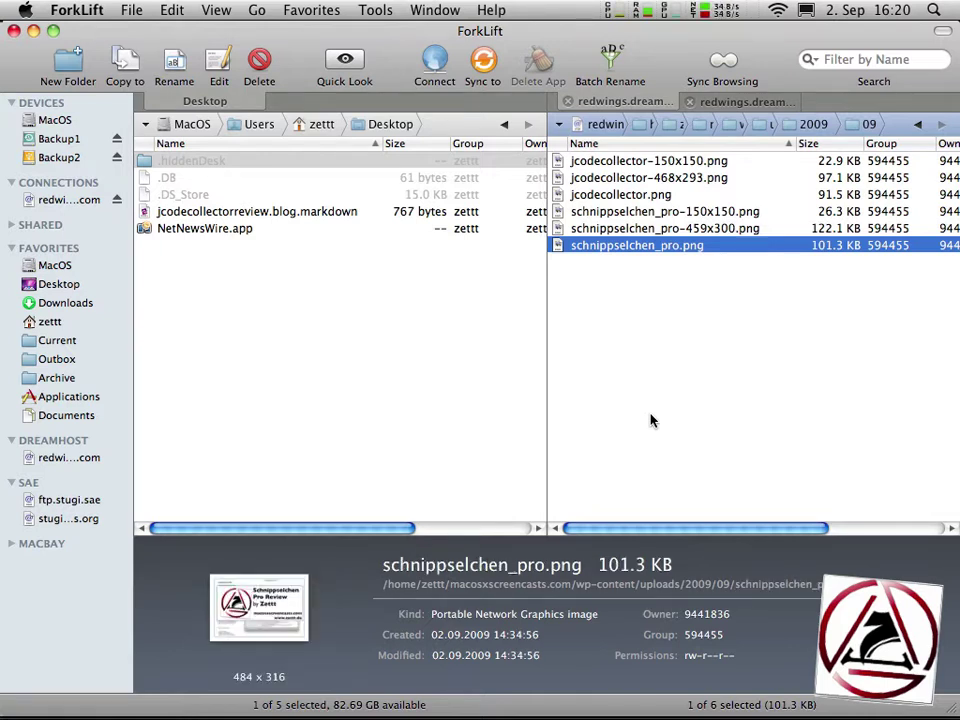
- In TextMate, replace the image URL on line 1 of the Markdown post with the copied schnippselchen_pro.png URL and show the Web Preview
key(super+Tab)
key(super+Tab)
key(super+Tab)
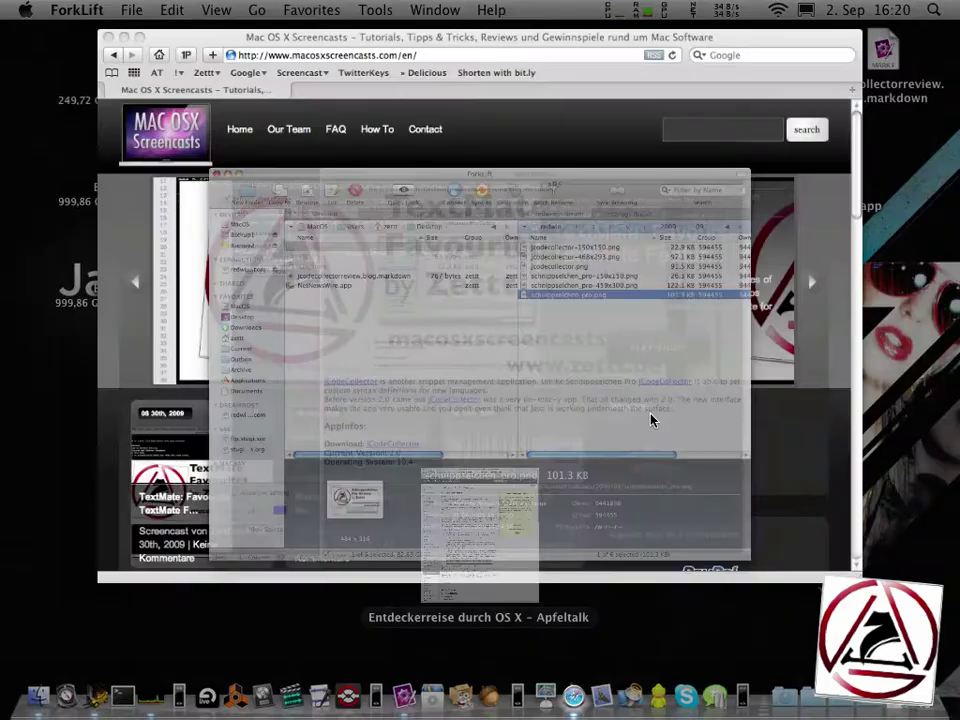
key(super+shift+Tab)
key(super+shift+Tab)
key(super+Tab)
key(super+Tab)
key(super+shift+Tab)
key(super+shift+Tab)
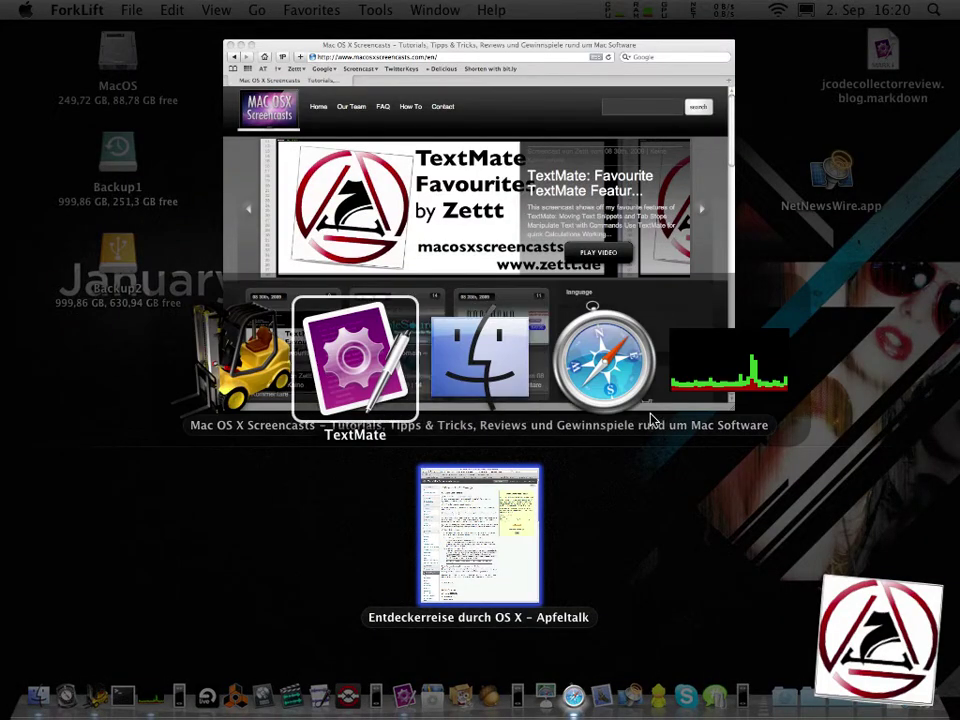
click(542, 238)
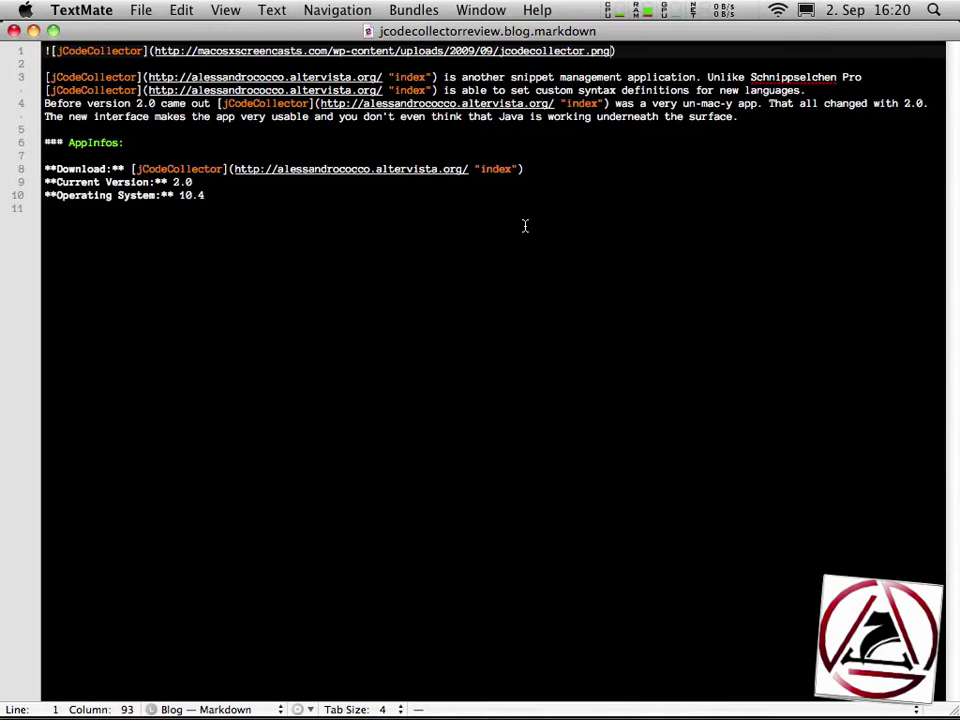
drag(155, 51, 609, 51)
key(super+v)
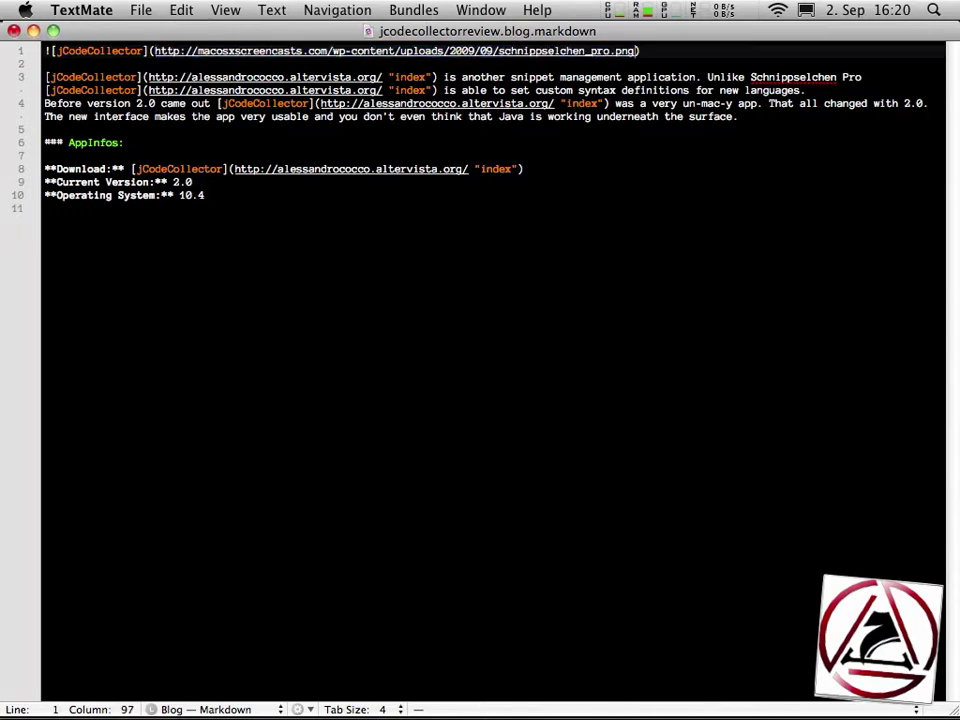
key(ctrl+alt+super+p)
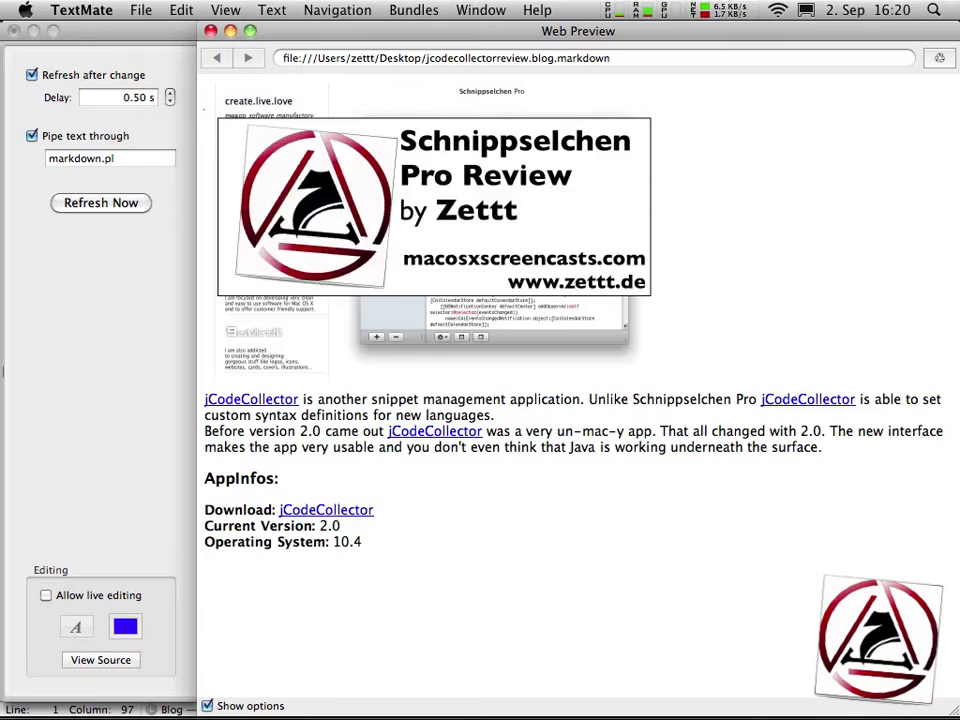
- Switch back to ForkLift and look through the app icons in the remote uploads/apps folder
key(super+Tab)
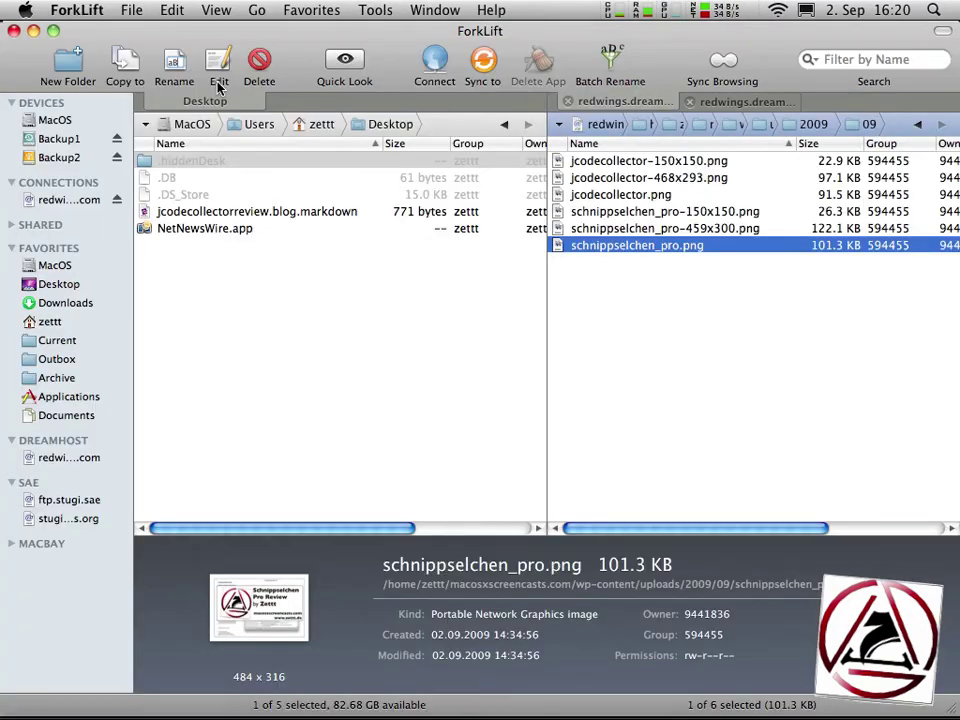
click(775, 102)
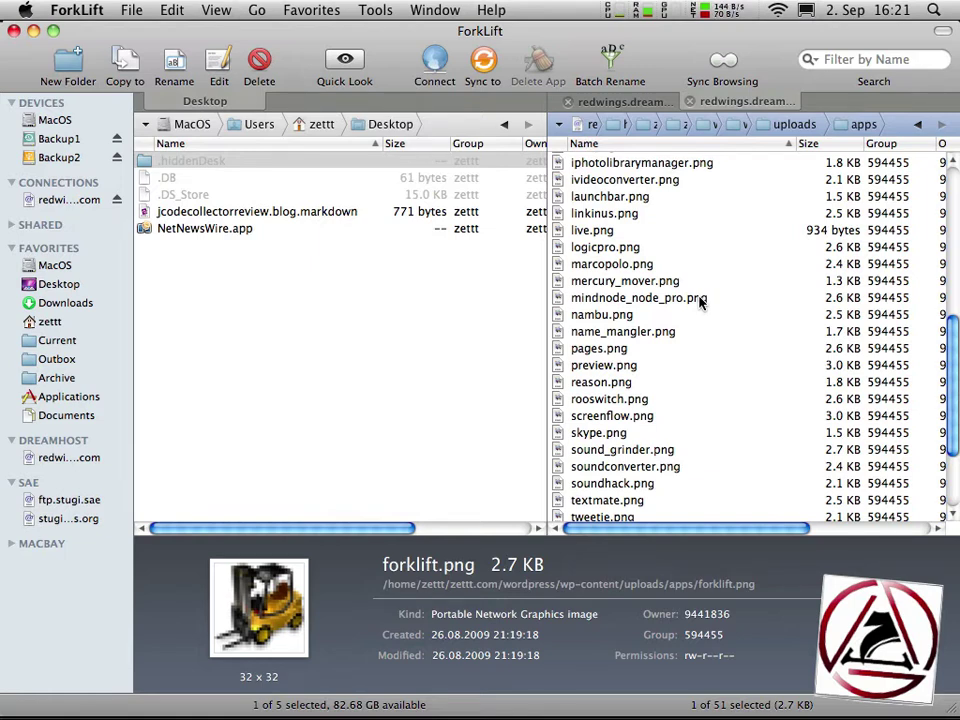
scroll(698, 302, up, 4)
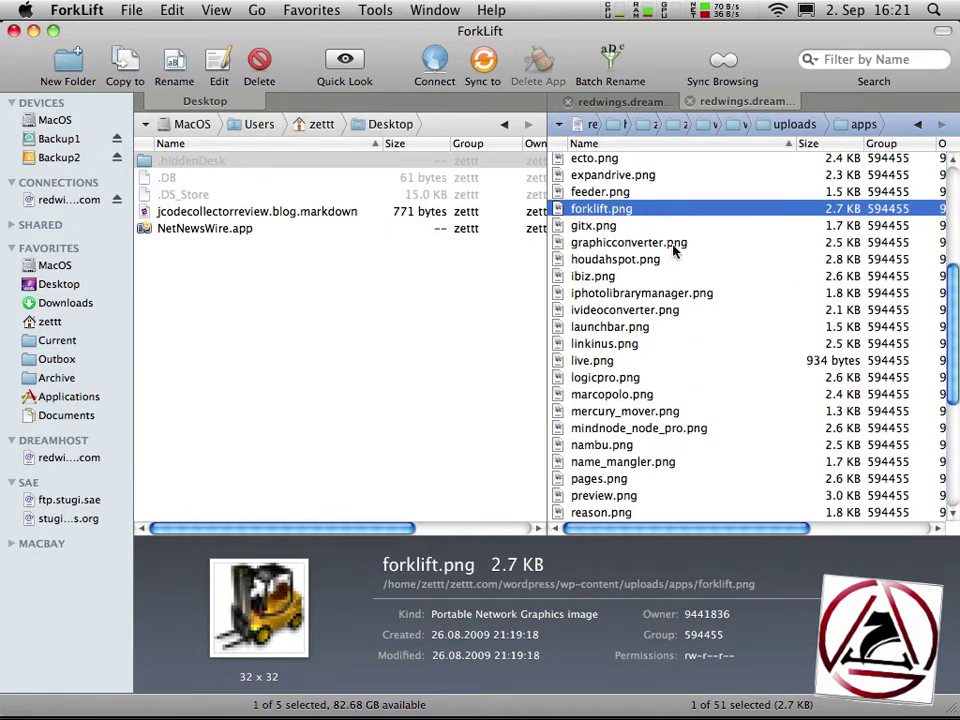
scroll(694, 358, down, 4)
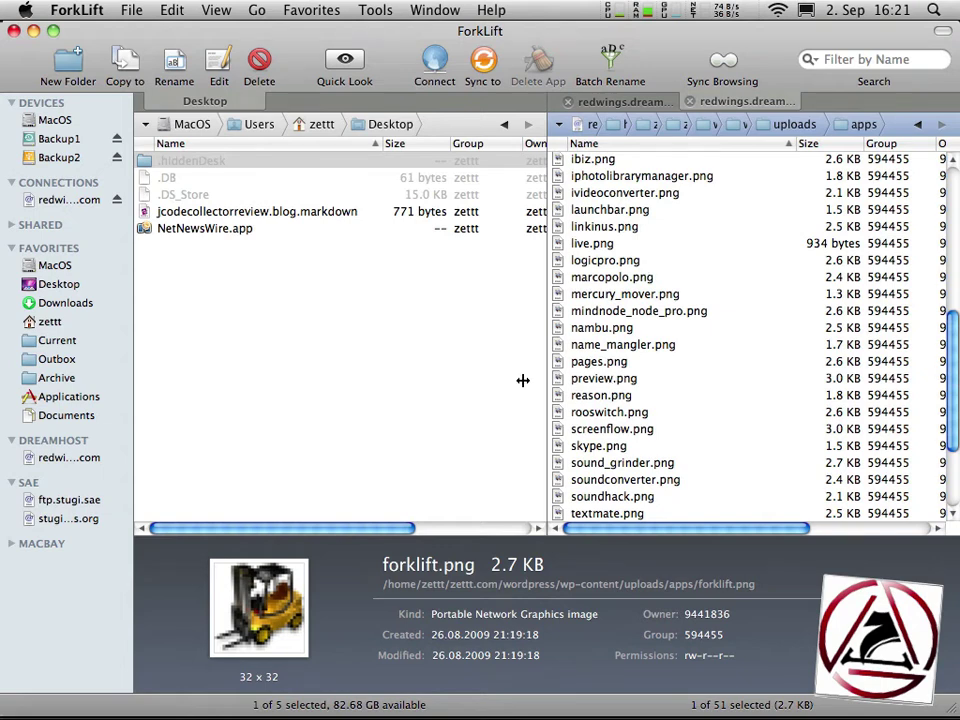
- Show the package content of NetNewsWire.app on the Desktop and open its Contents/Resources folder
click(230, 229)
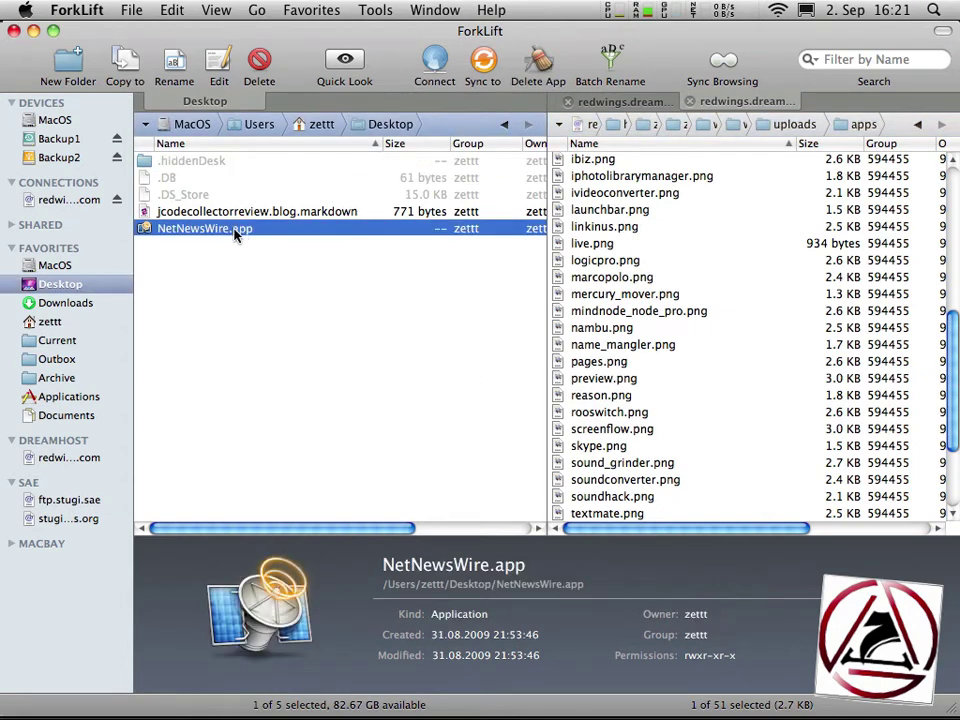
right_click(230, 230)
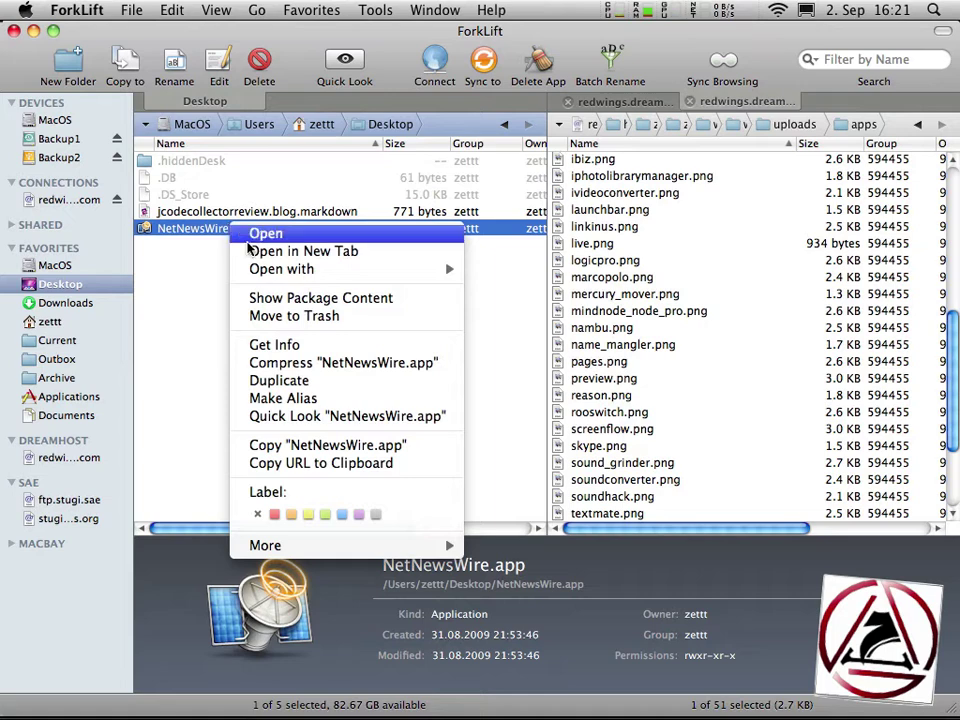
click(268, 297)
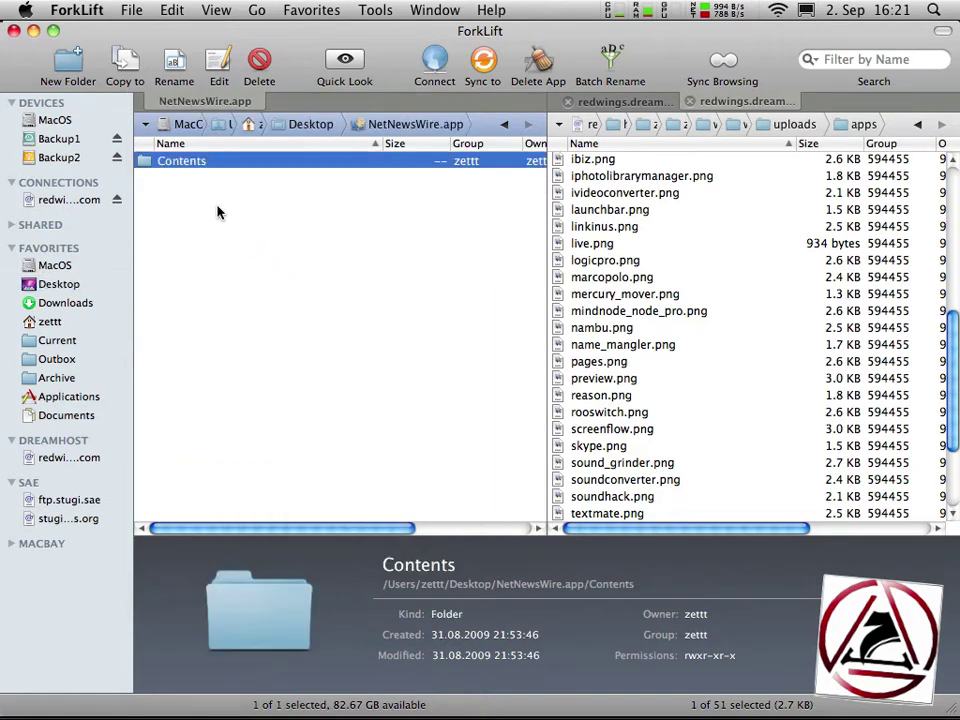
key(super+Down)
key(Down)
key(Down)
key(Down)
key(super+Down)
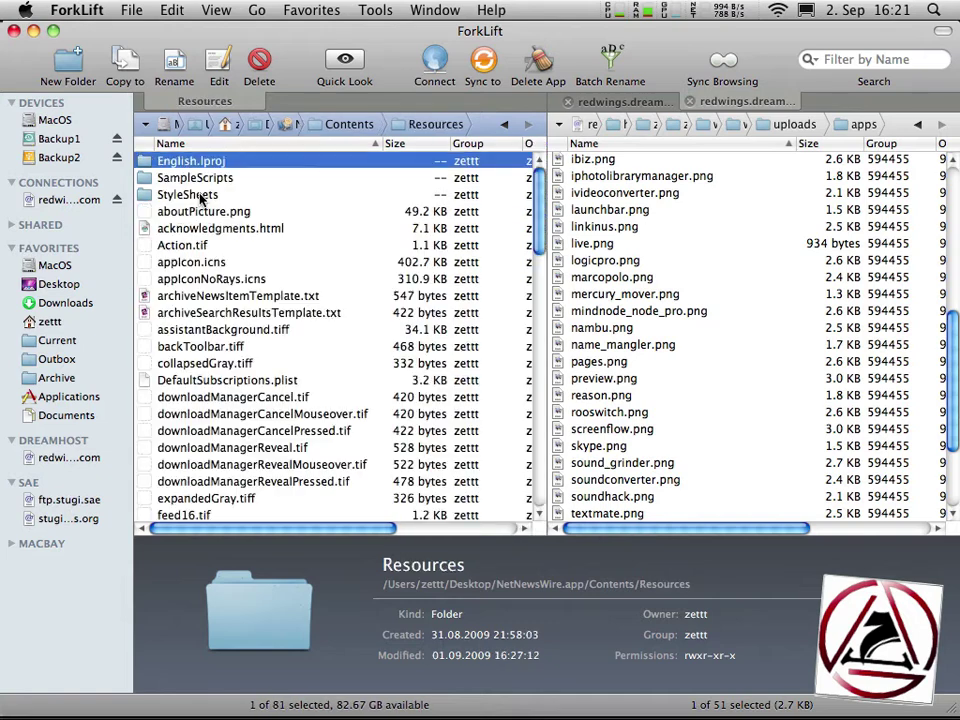
- Open appIcon.icns from the Resources folder in Preview and go down to its smaller icon versions
click(188, 264)
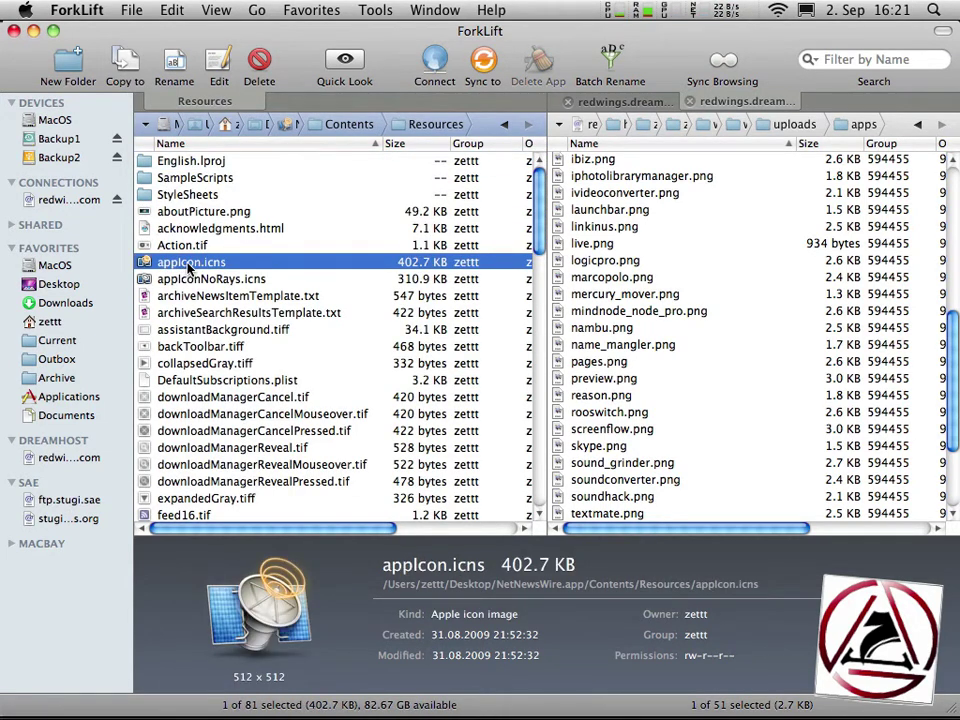
right_click(188, 264)
click(214, 272)
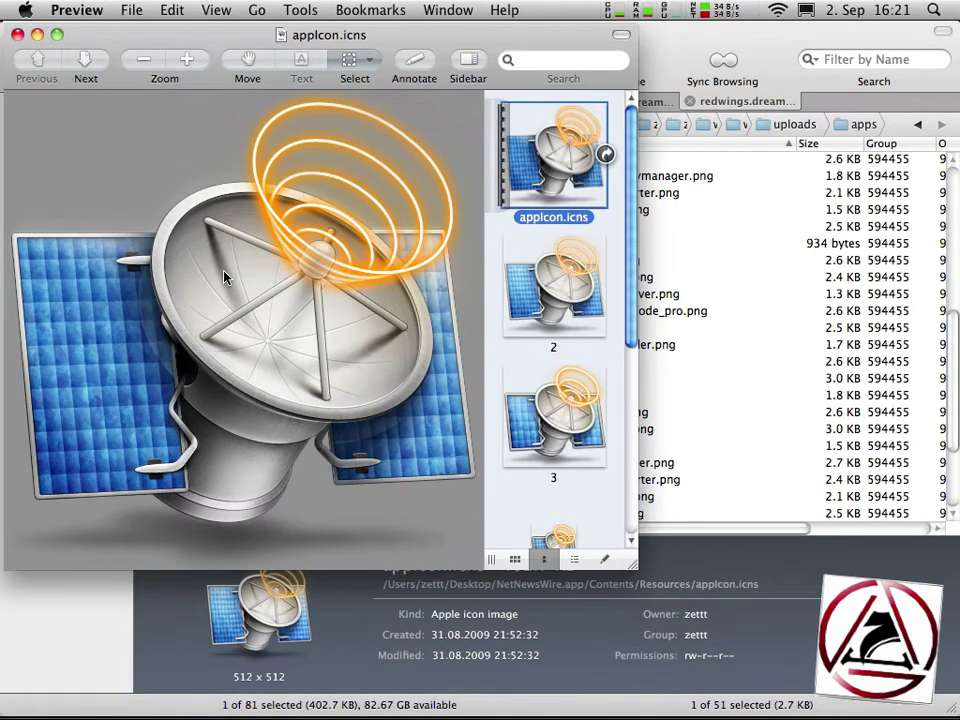
click(553, 415)
scroll(555, 405, down, 3)
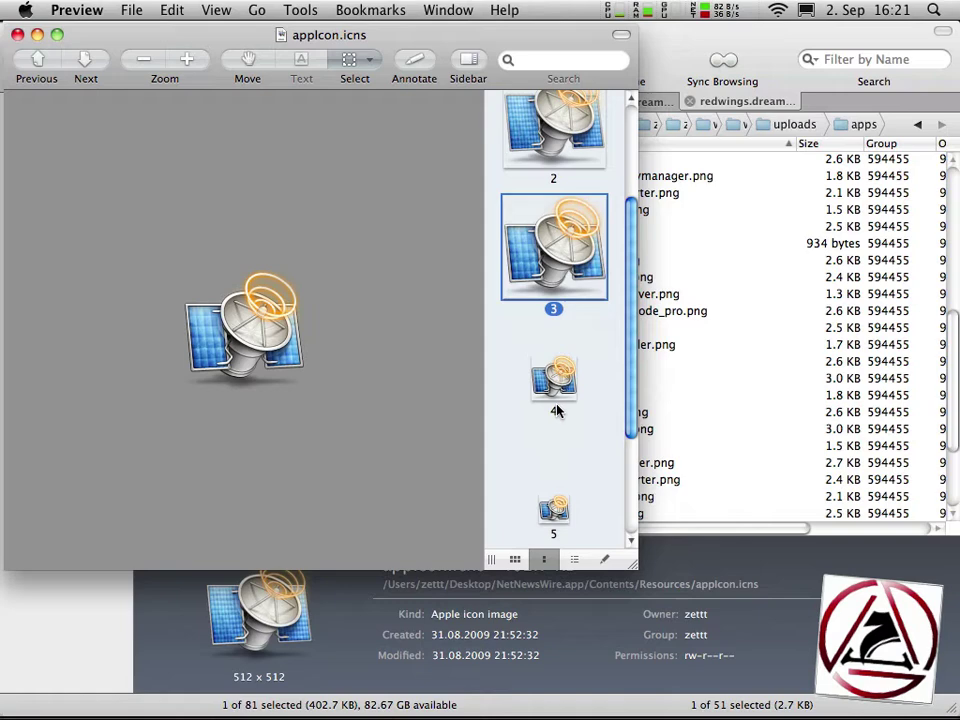
- Extract the 48 × 48 icon version to the desktop as a TIFF and move that file to the Trash
drag(556, 388, 525, 345)
key(F11)
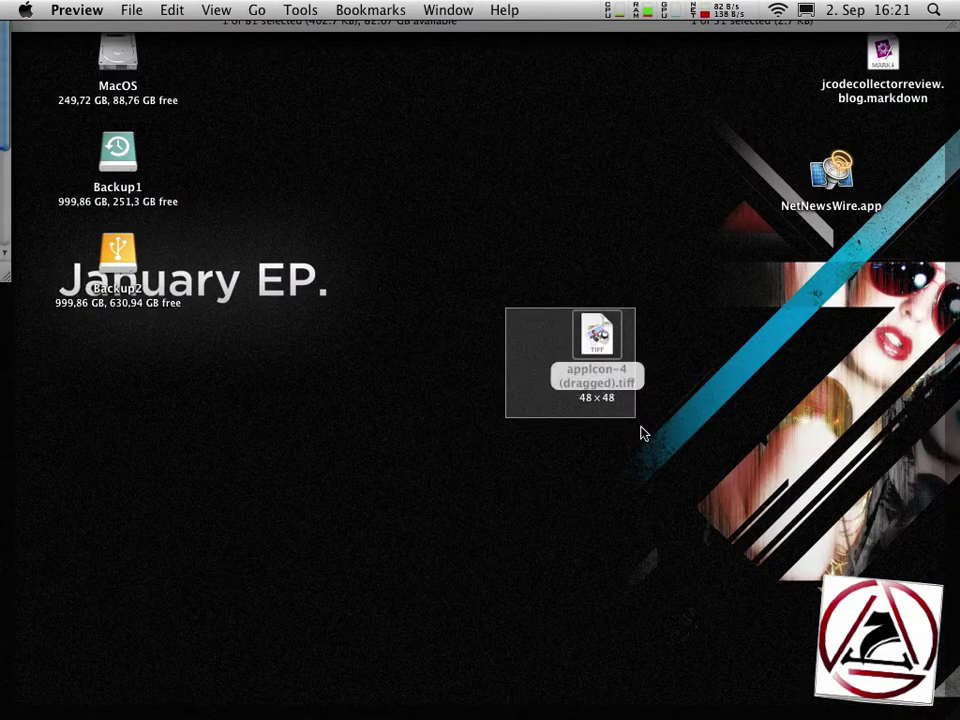
key(super+BackSpace)
key(F11)
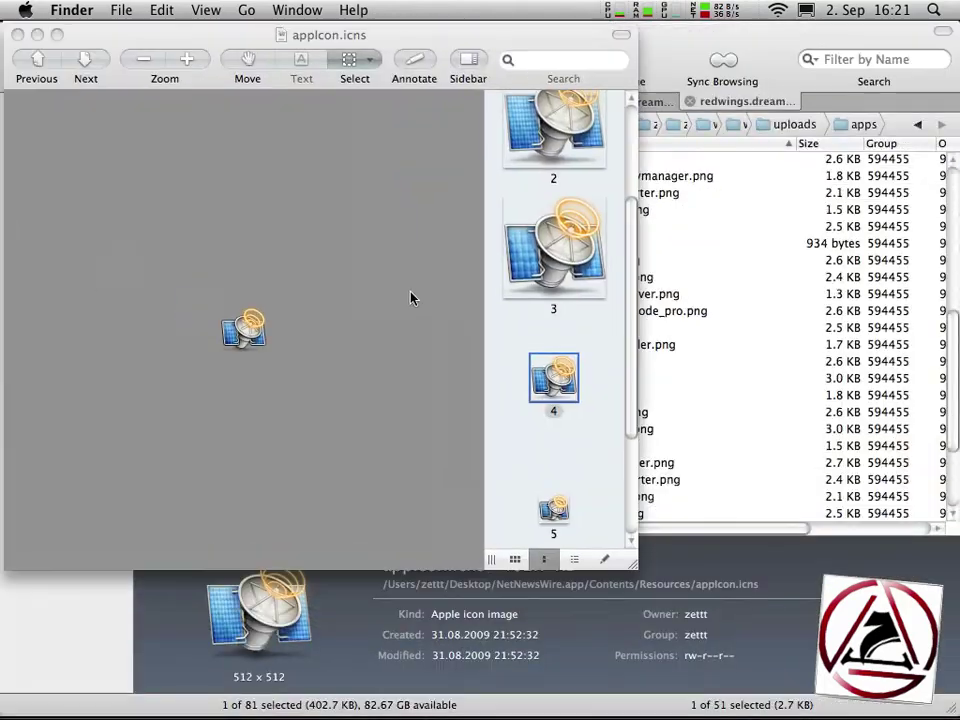
- Extract the 32 × 32 icon version, number 5 in appIcon.icns, to the desktop and select the resulting TIFF
scroll(606, 424, down, 3)
key(F11)
drag(553, 390, 585, 378)
drag(517, 352, 617, 464)
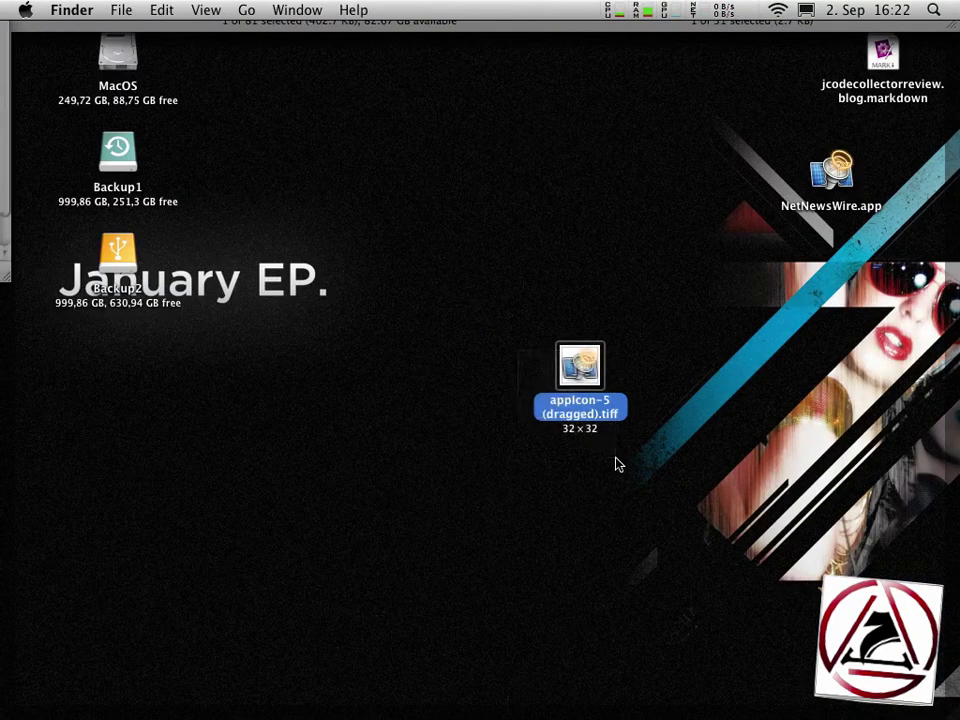
- Open the extracted TIFF in Preview and save it to the Desktop as netnewswire.png in PNG format
key(super+o)
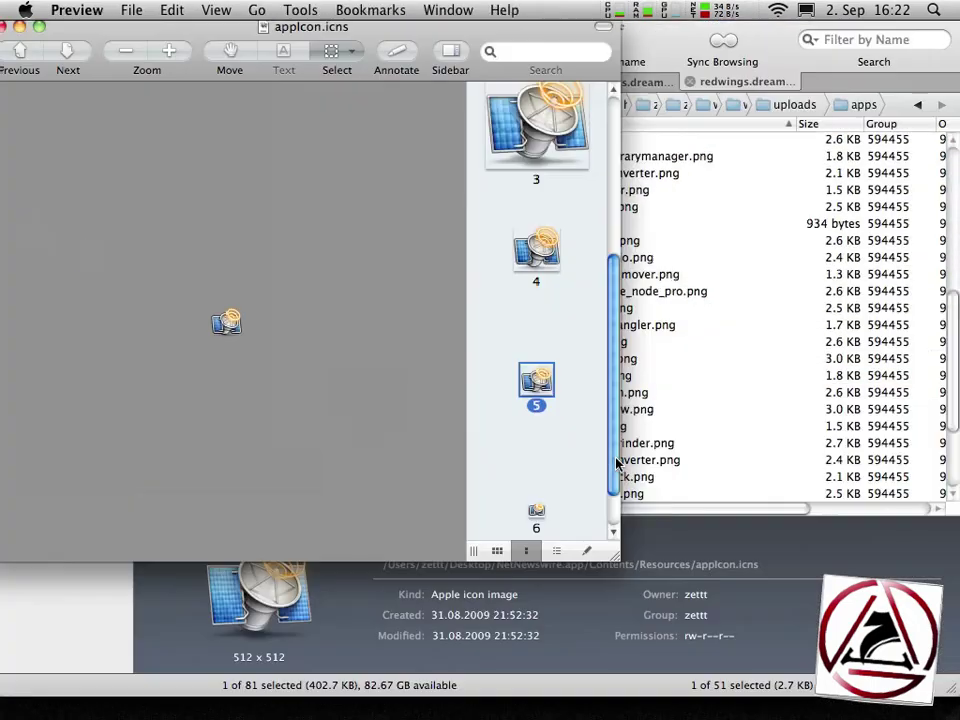
key(super+shift+s)
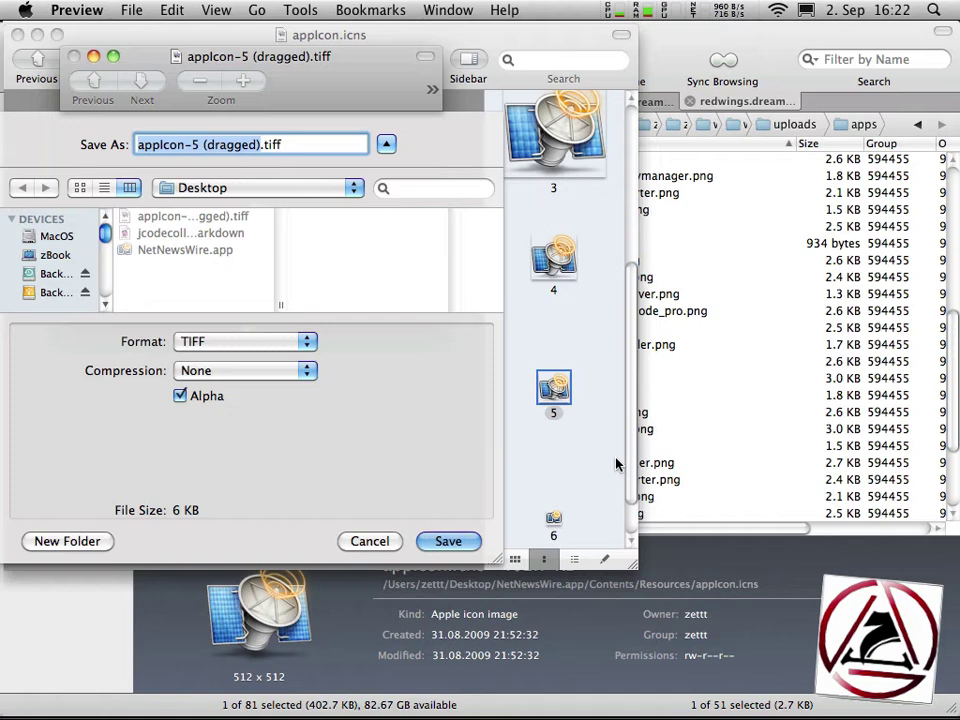
text(netnews)
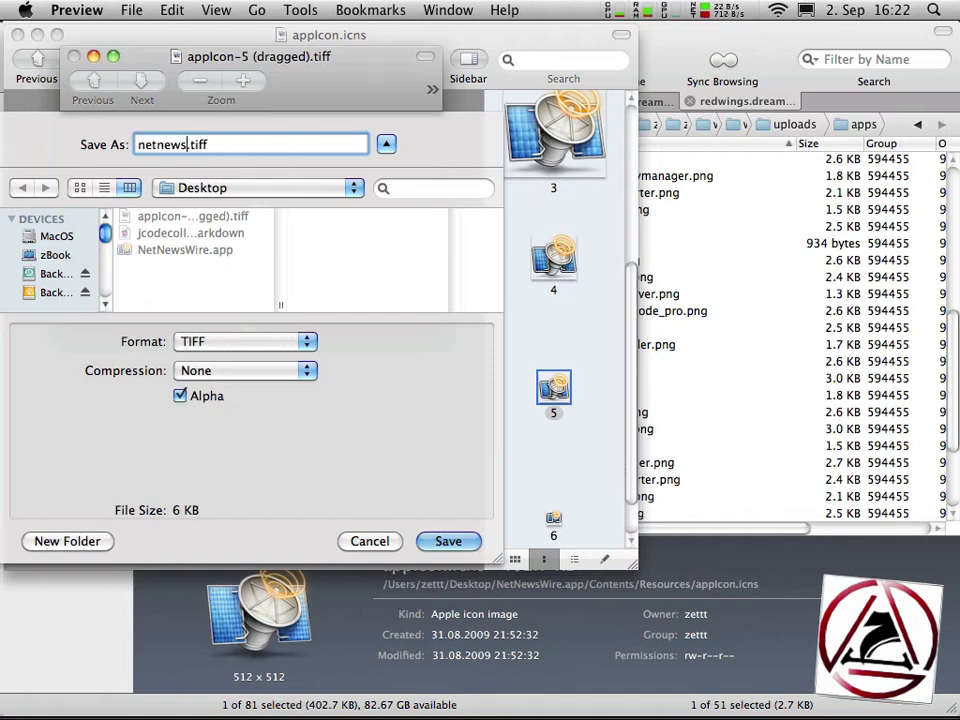
text(wire)
click(307, 343)
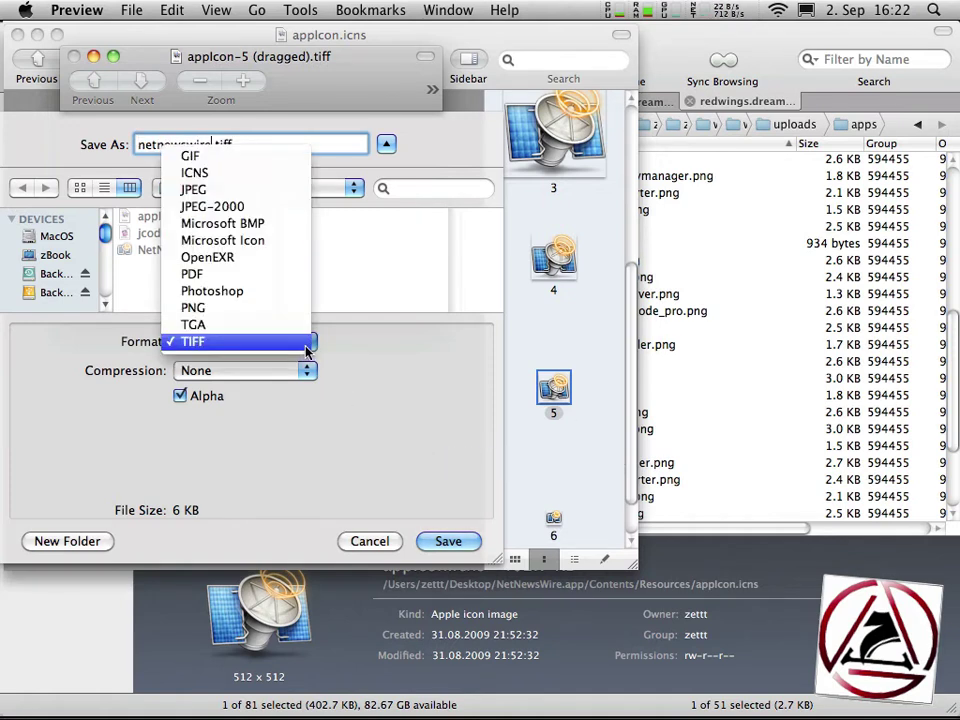
click(294, 308)
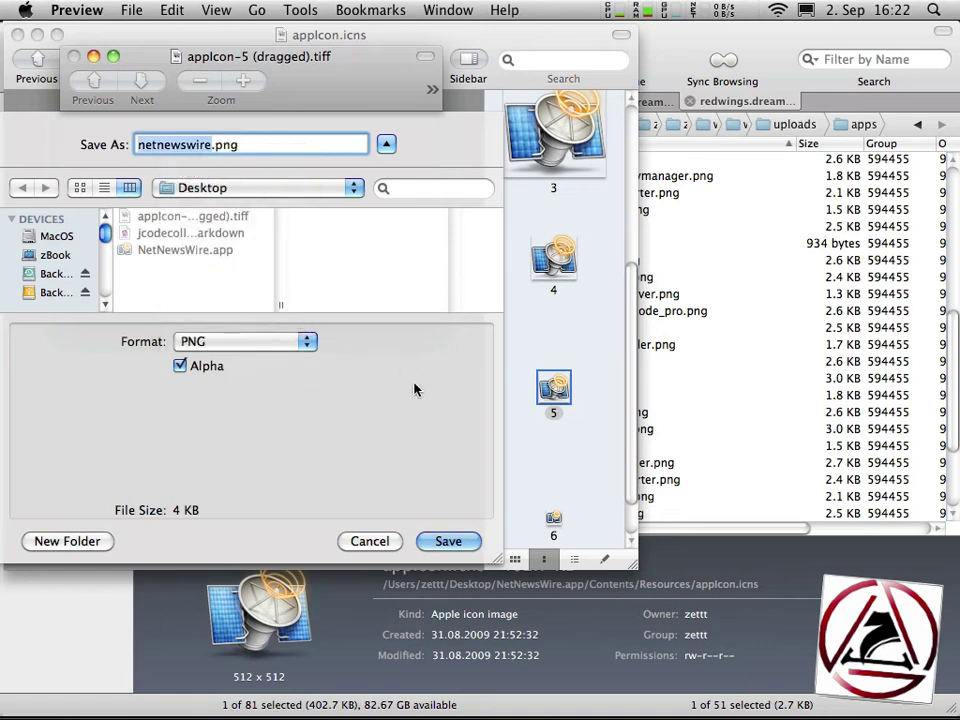
click(448, 541)
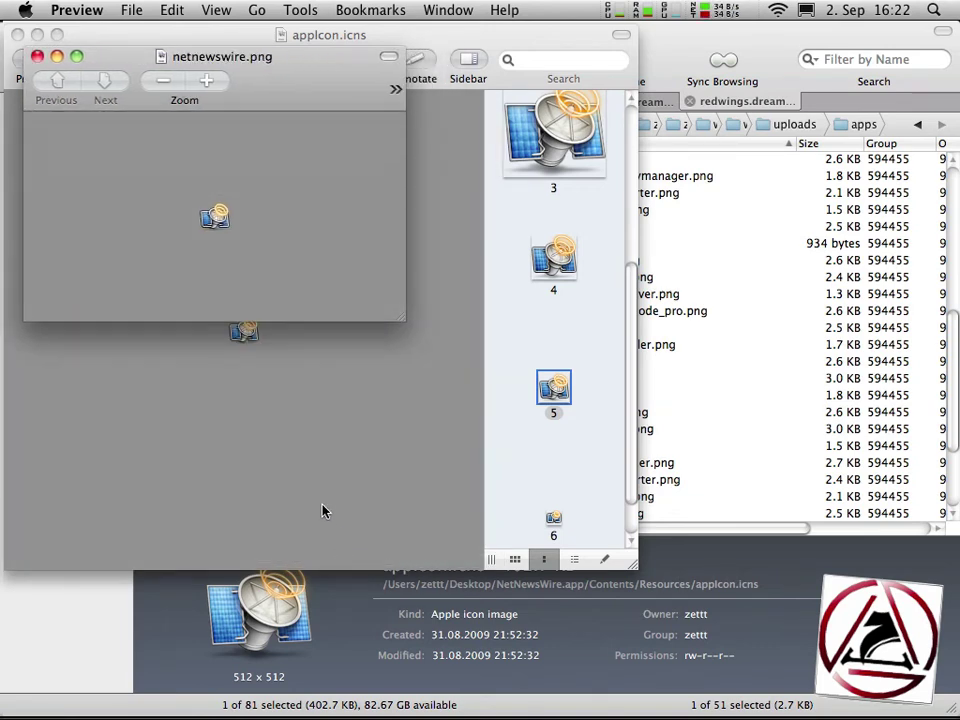
- Switch back to ForkLift, return the local pane to the Desktop folder and inspect netnewswire.png
click(643, 86)
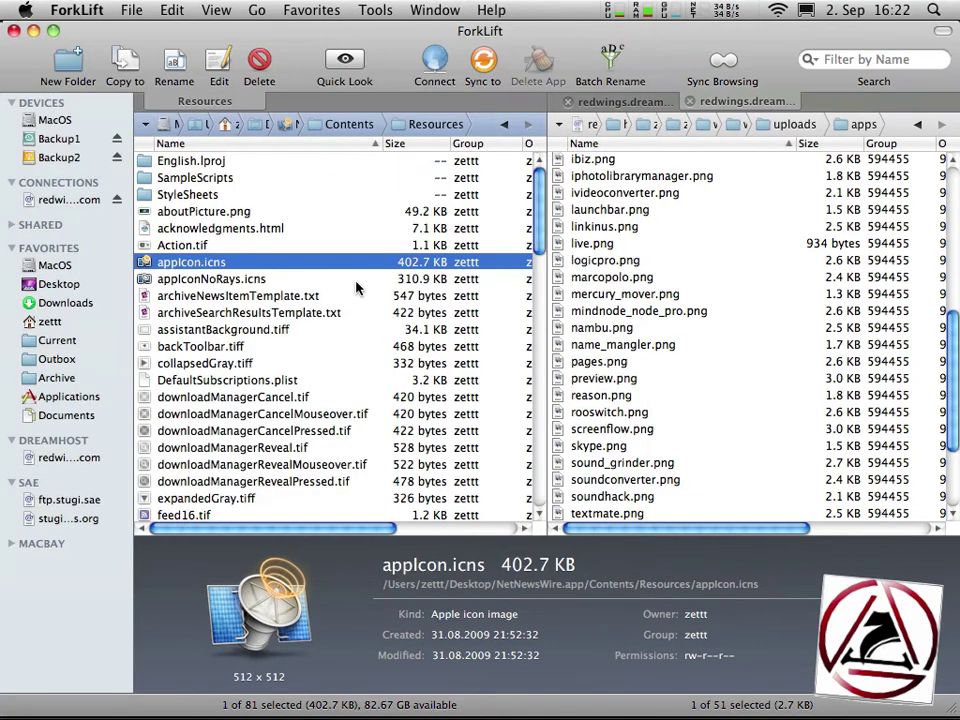
click(259, 125)
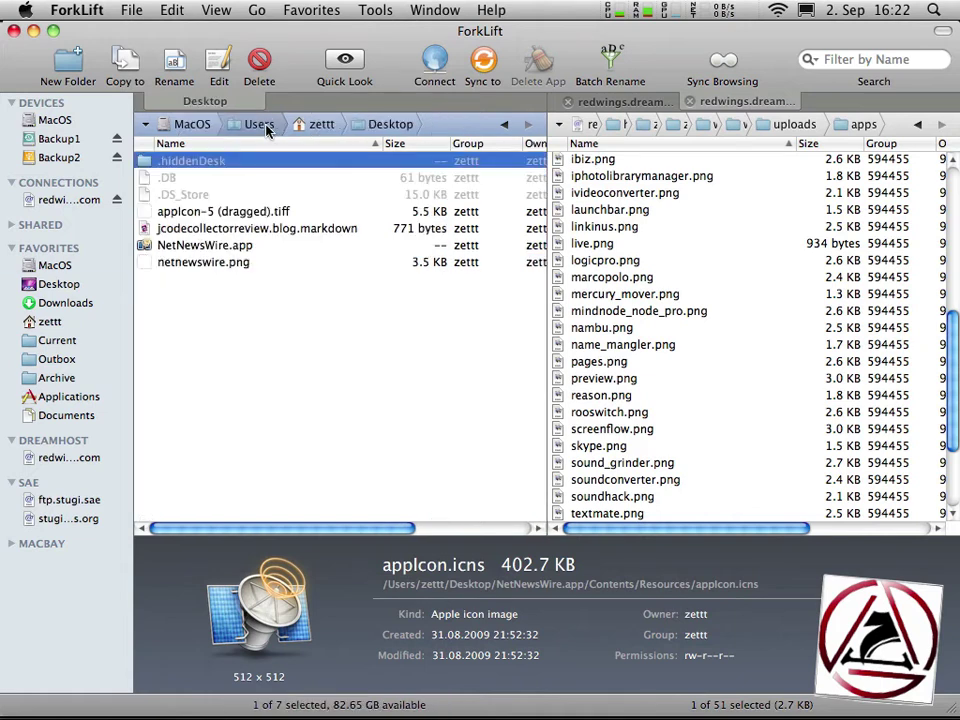
click(224, 338)
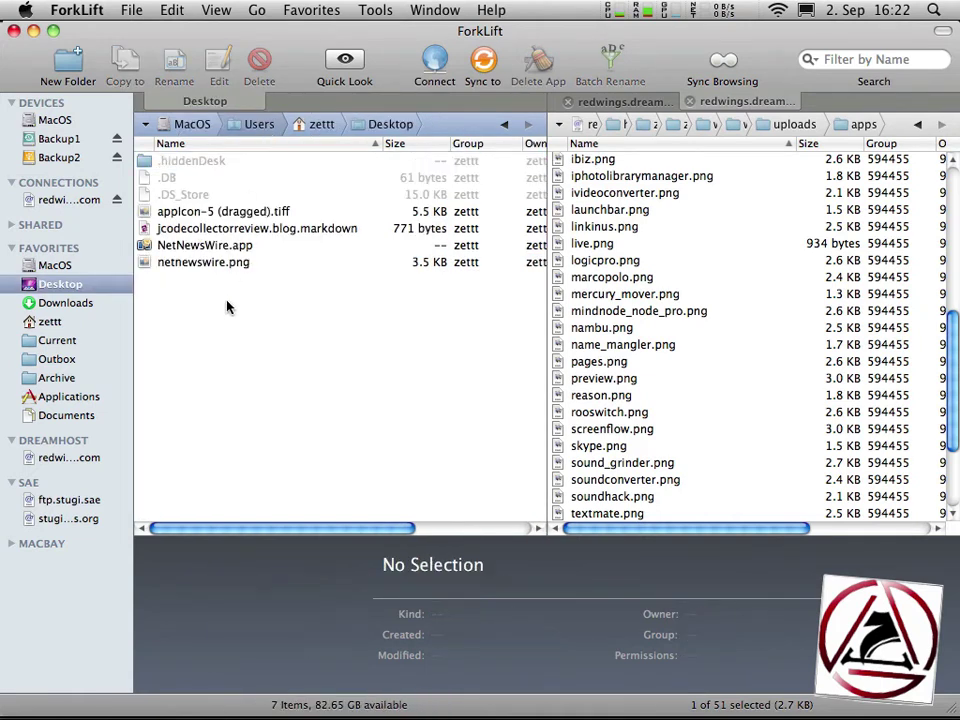
click(227, 264)
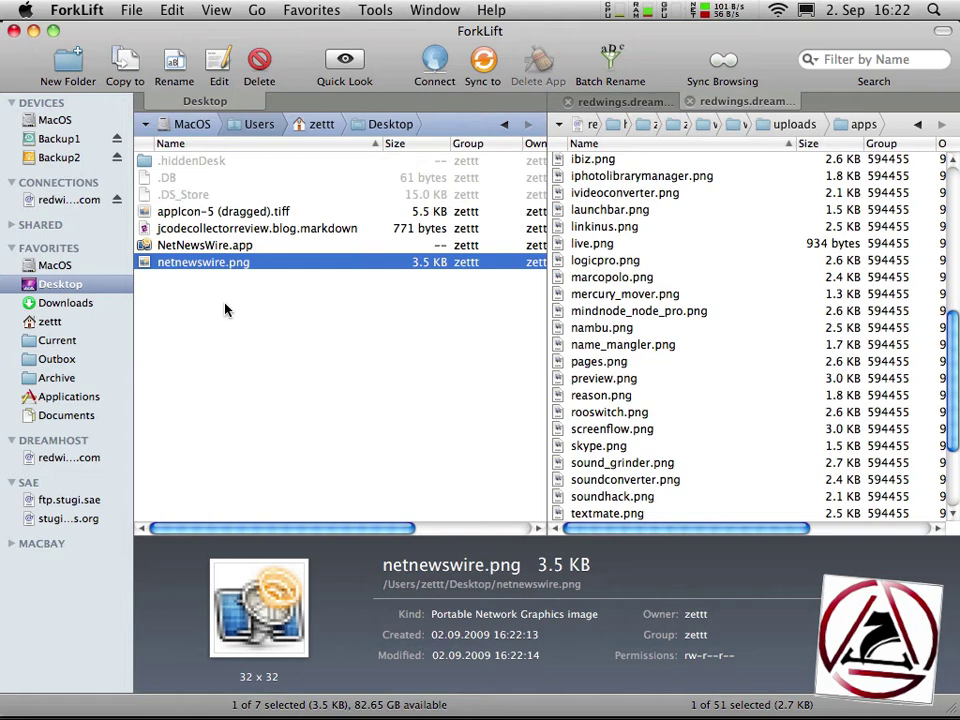
click(285, 390)
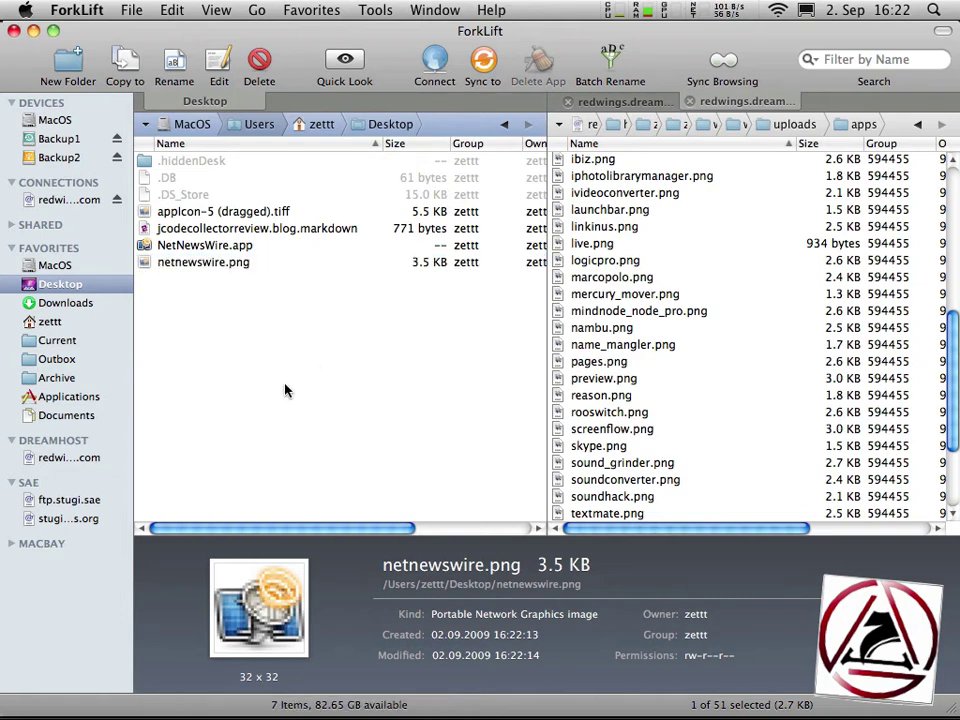
- Create a folder named icons on the Desktop containing netnewswire.png, and open it in the local pane
key(super+shift+n)
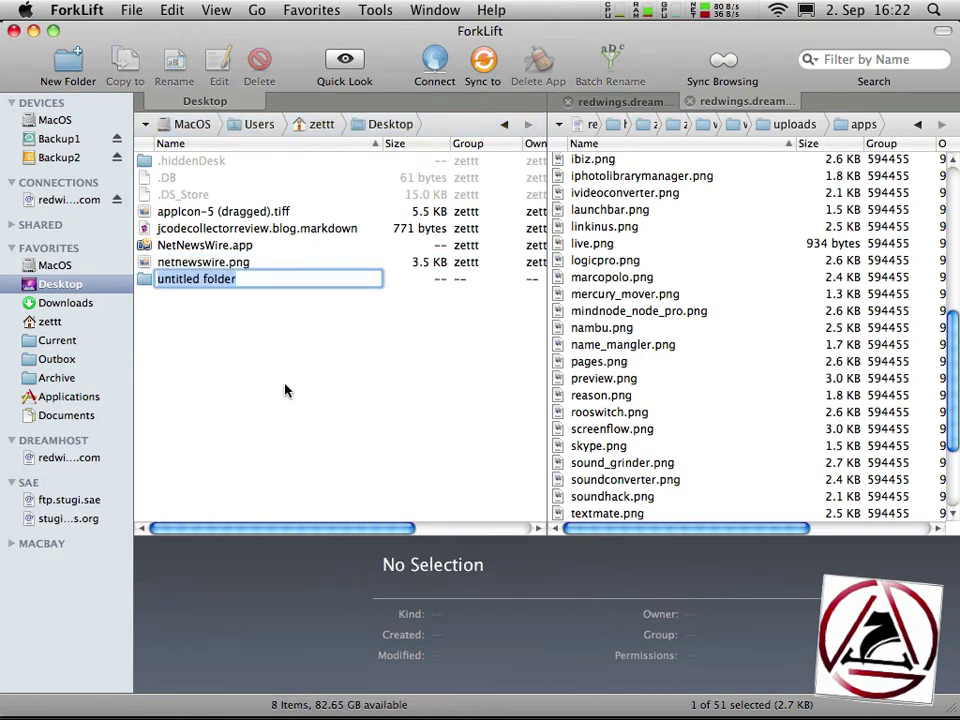
text(icons)
key(Return)
drag(185, 284, 175, 183)
double_click(176, 184)
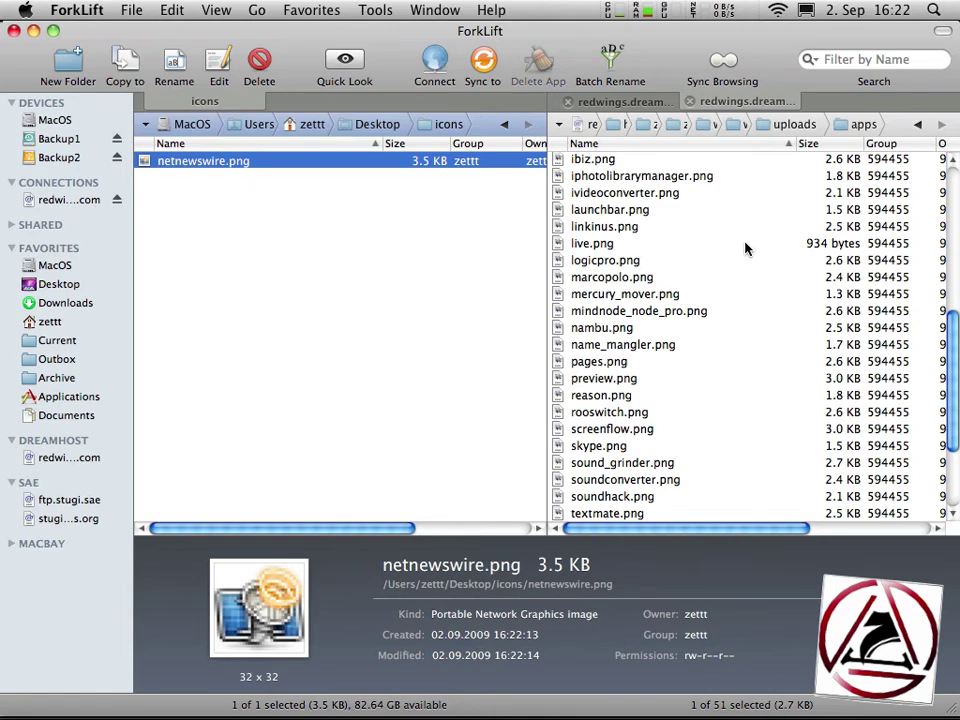
scroll(745, 248, up, 8)
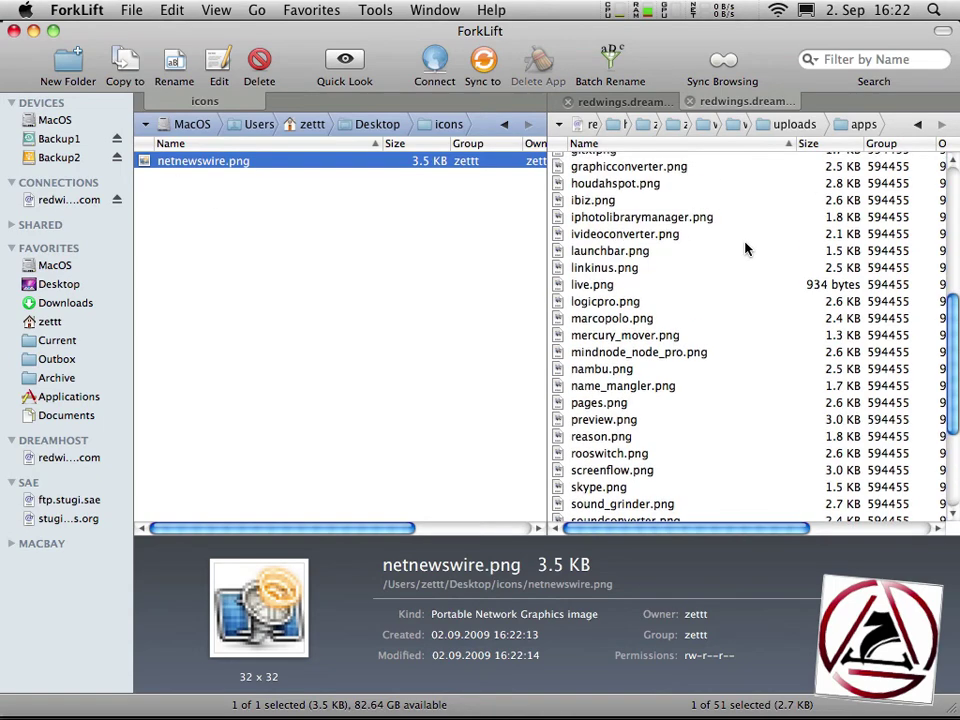
- Synchronize the local icons folder to the remote apps folder, adding netnewswire.png to the target with the default sync options
scroll(745, 248, down, 10)
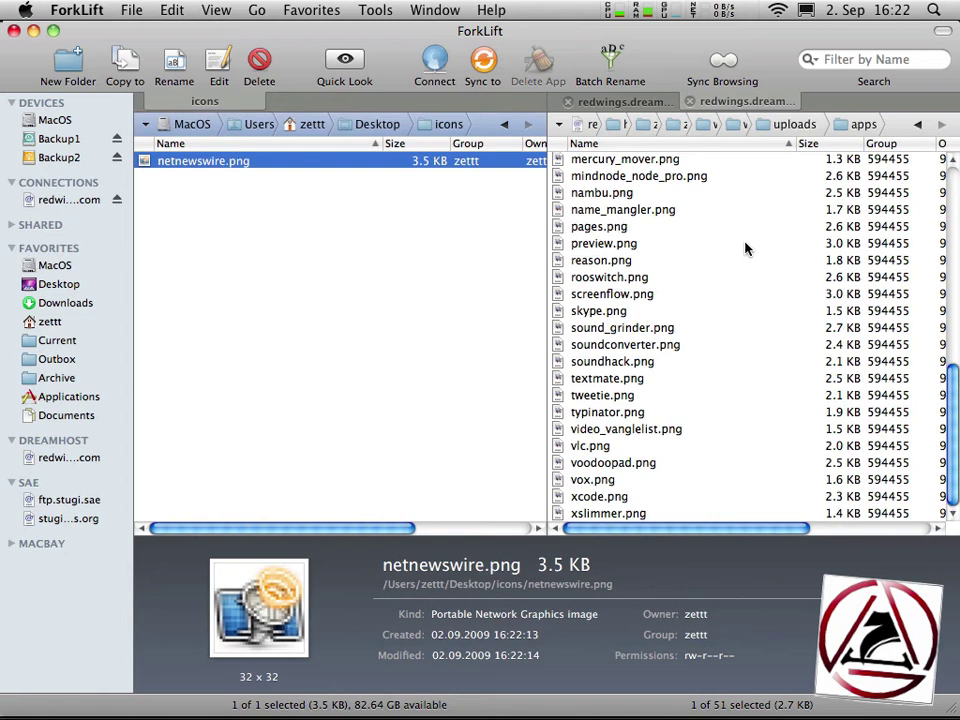
click(300, 302)
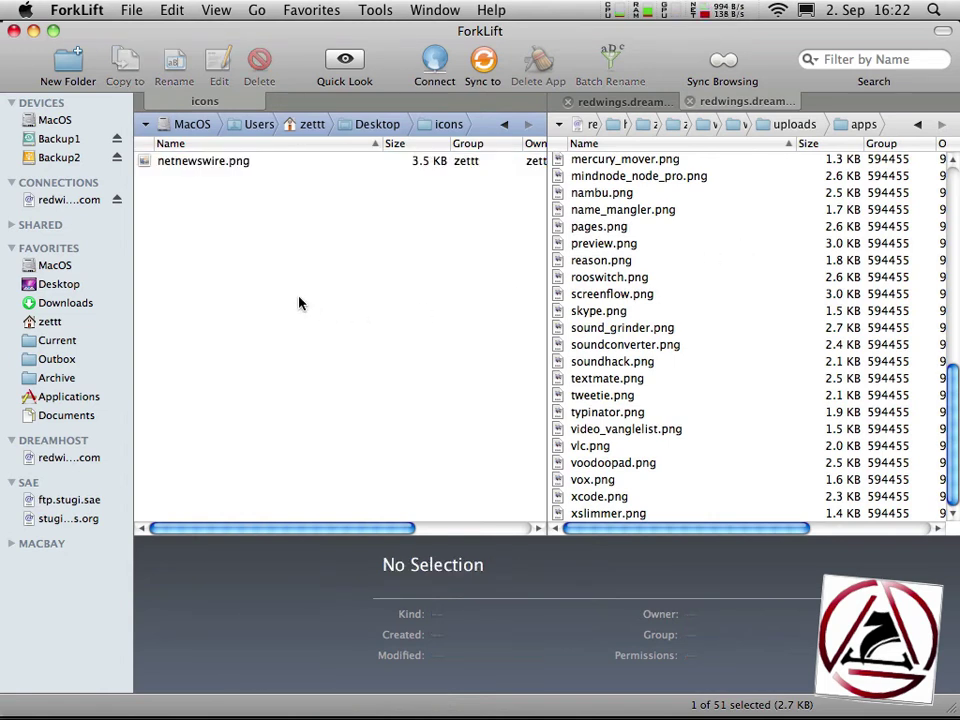
click(483, 62)
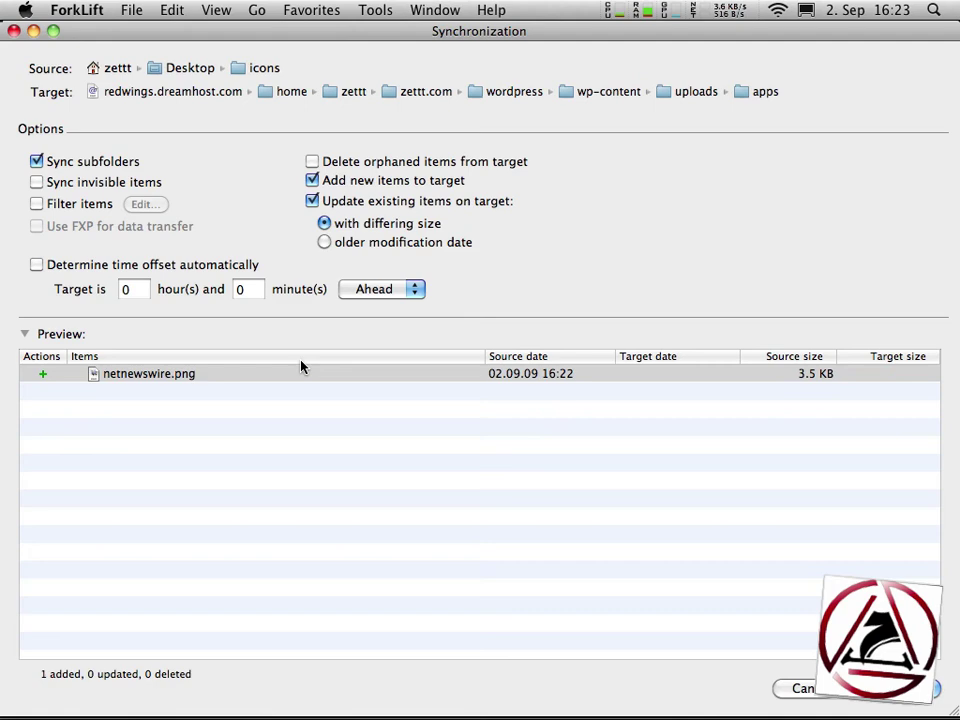
key(Return)
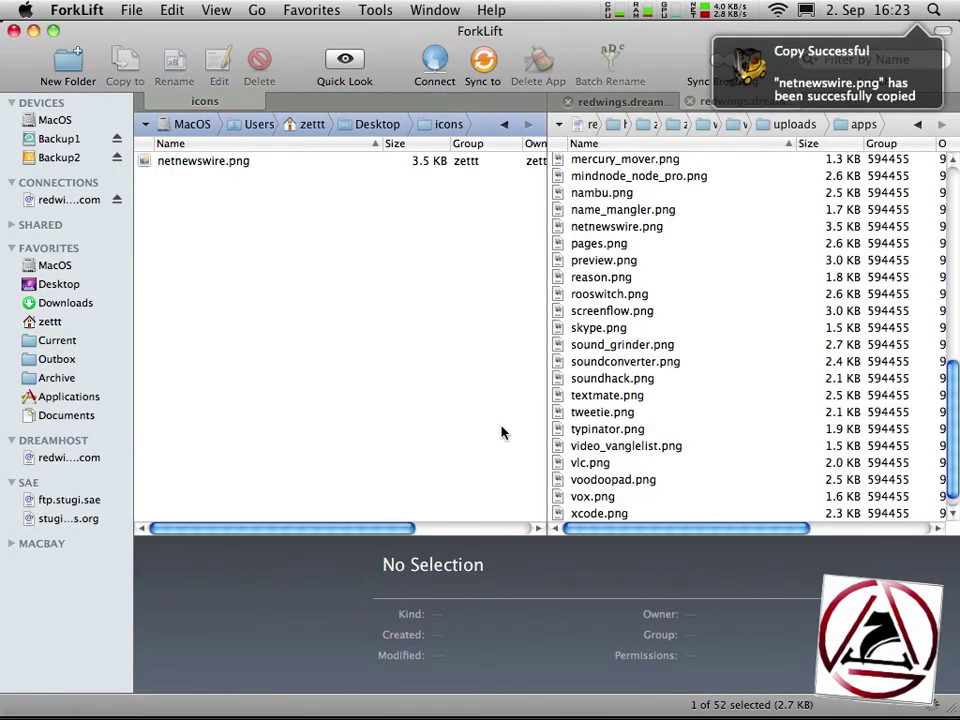
- Copy the URL of the uploaded netnewswire.png in the remote apps folder and switch to TextMate
click(607, 232)
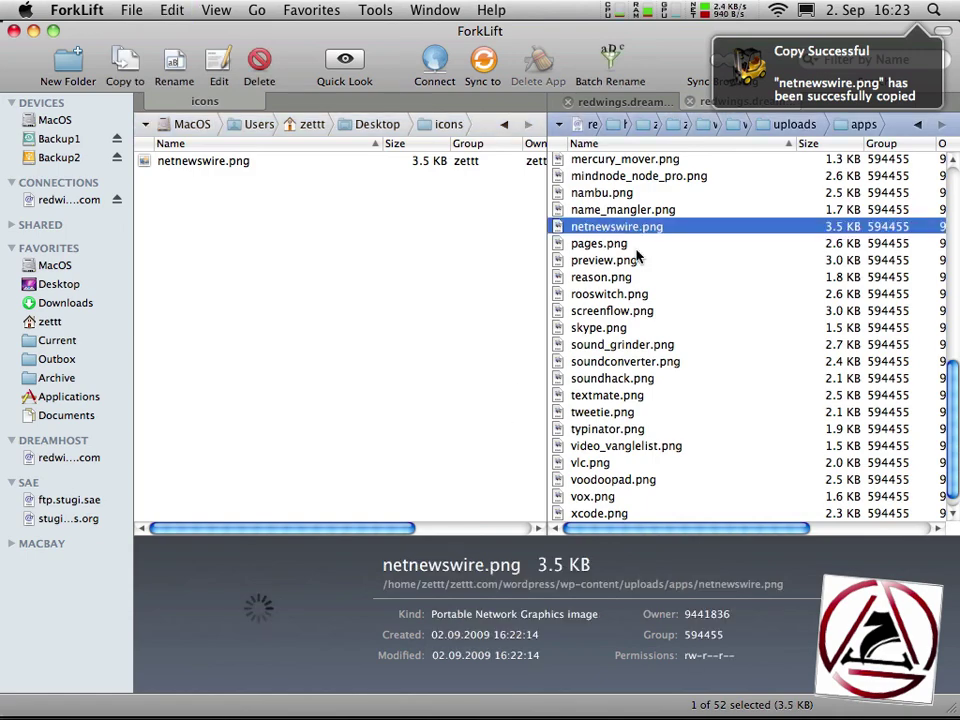
key(super+Tab)
key(super+Tab)
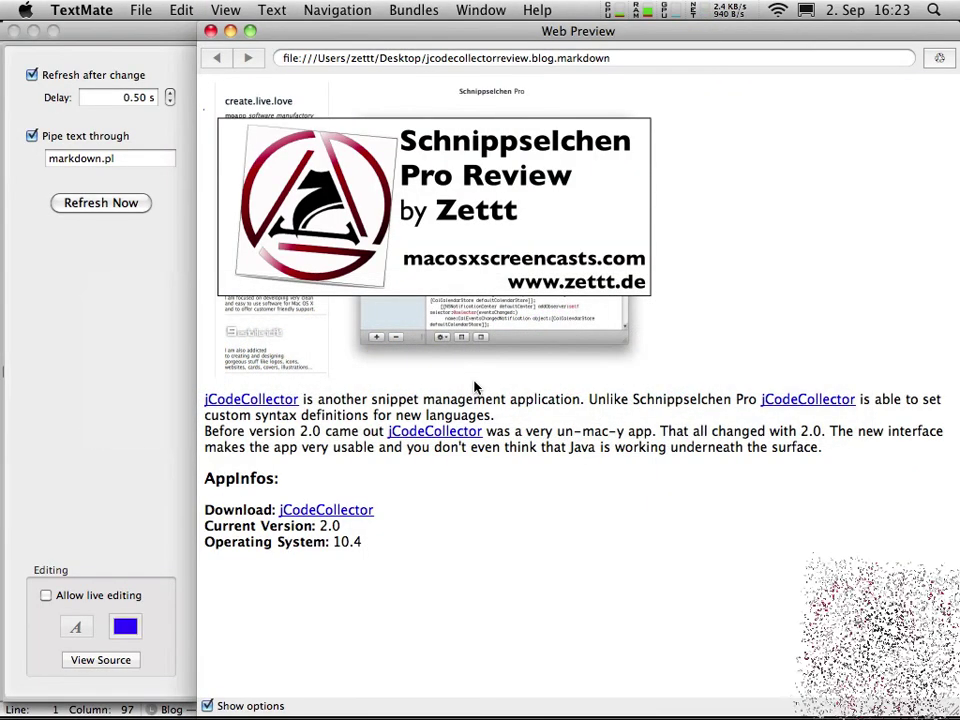
- Close the Web Preview and paste the copied URL on new line 13 at the end of jcodecollectorreview.blog.markdown
key(super+w)
click(474, 382)
key(Return)
key(Return)
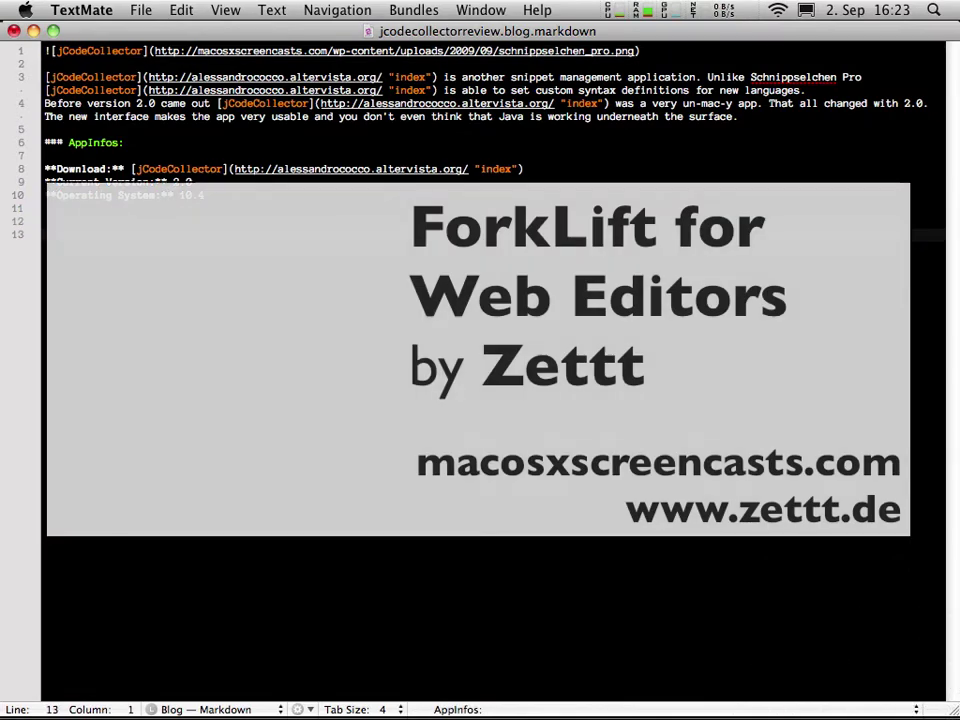
key(super+v)
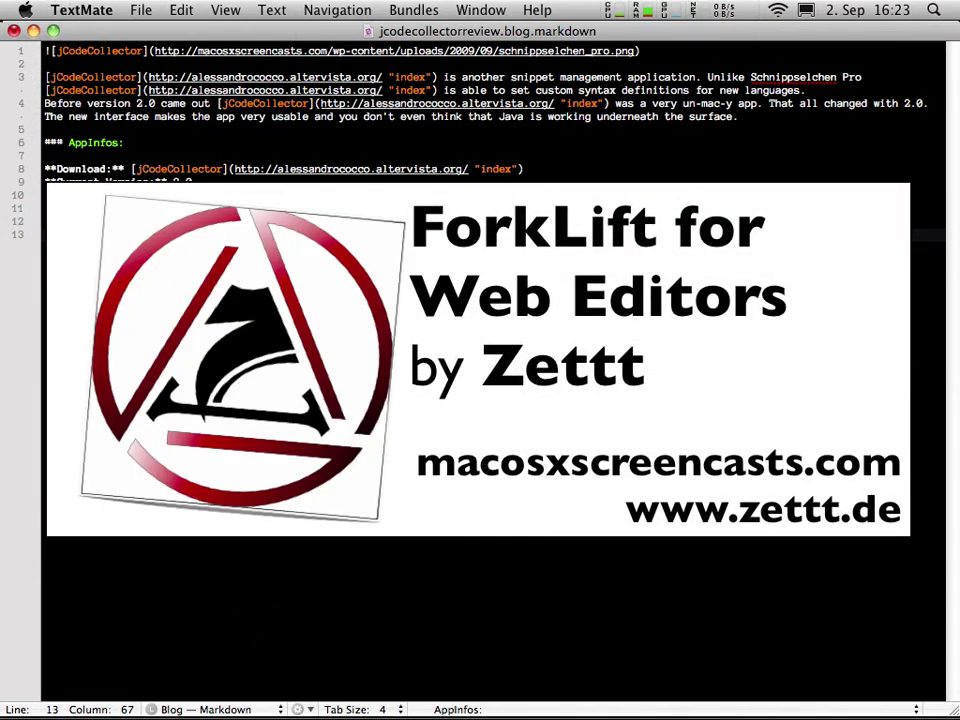